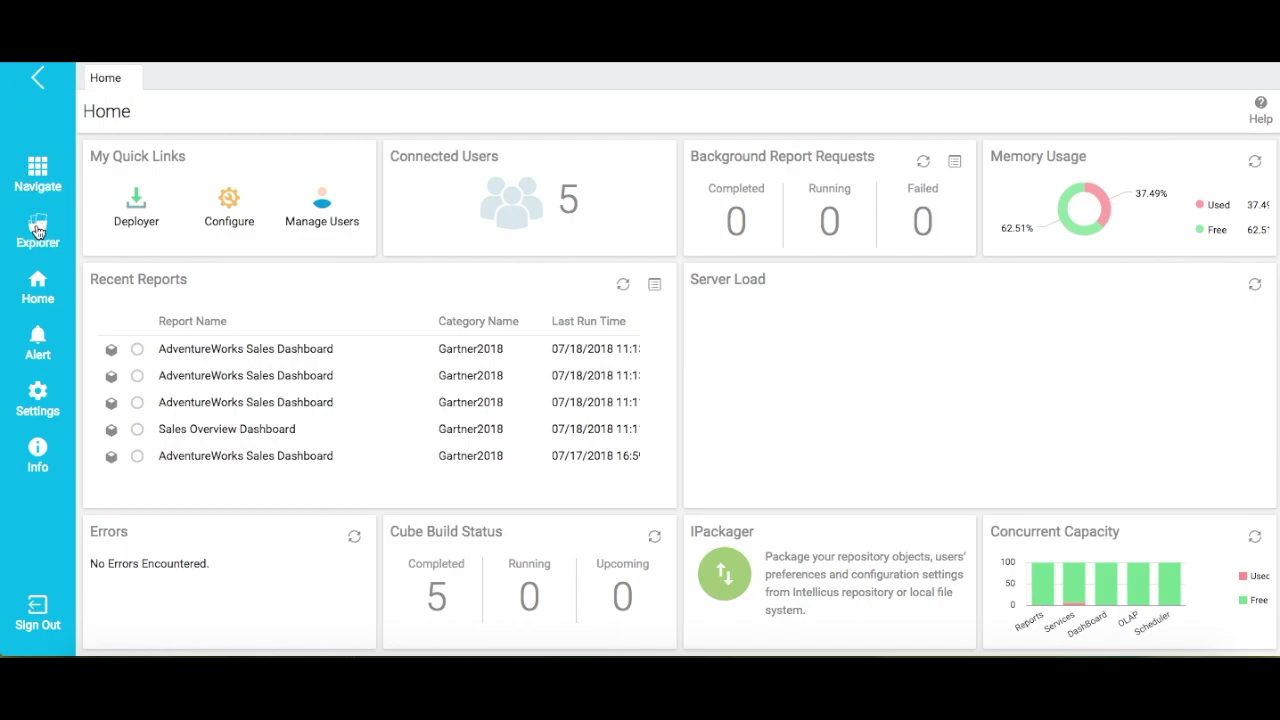
Open the Explorer panel and select the CO_InternetSales analytical object.
left_click(37, 232)
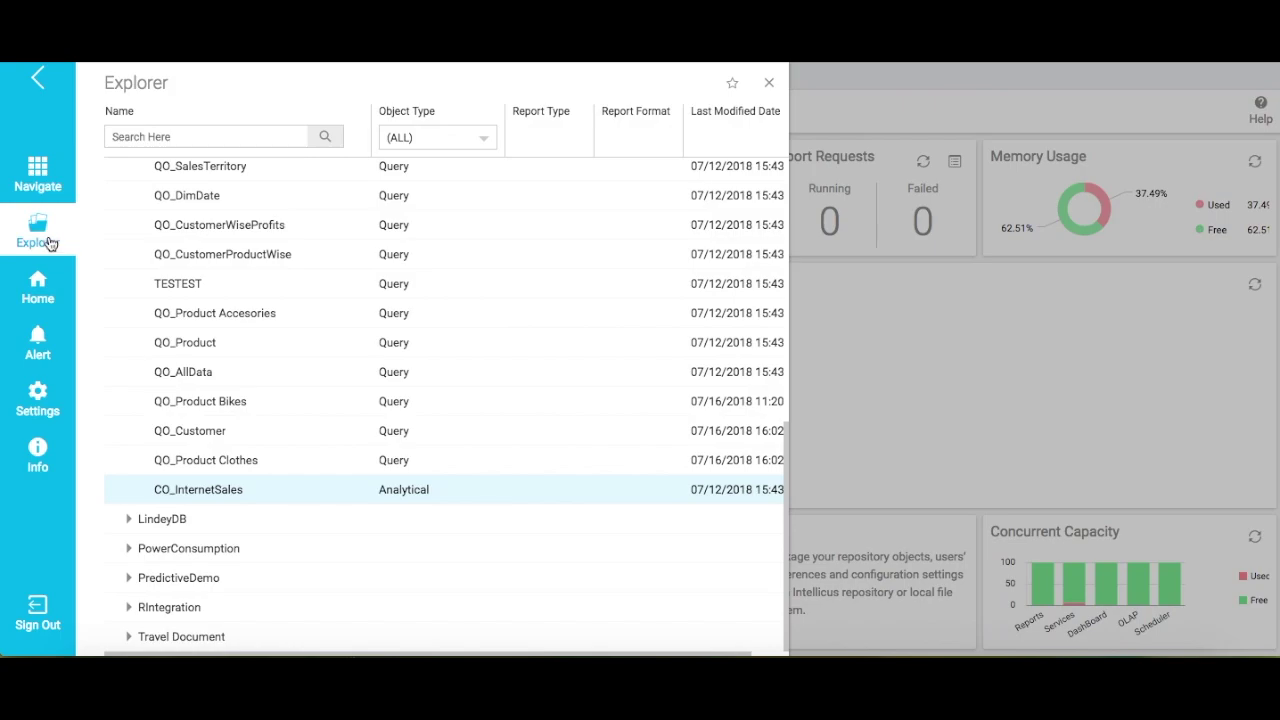
left_click(195, 491)
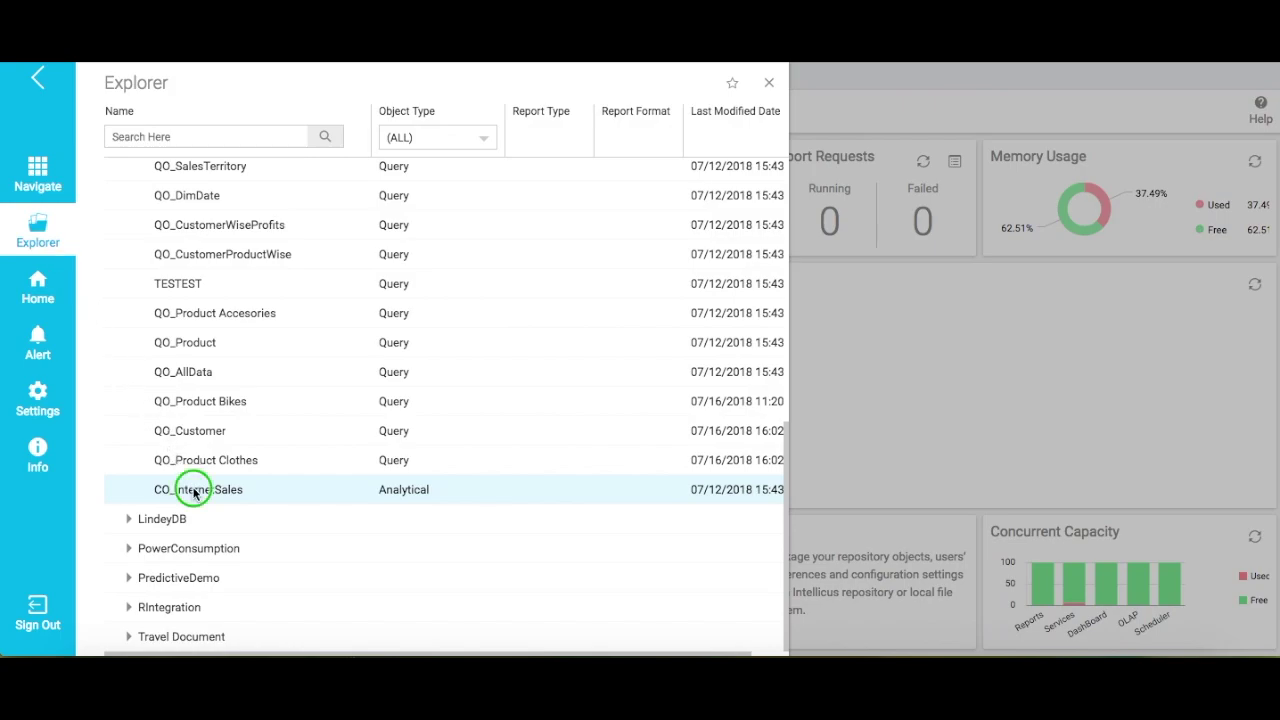
Browse CO_InternetSales from its context menu as a new untitled analysis.
right_click(262, 497)
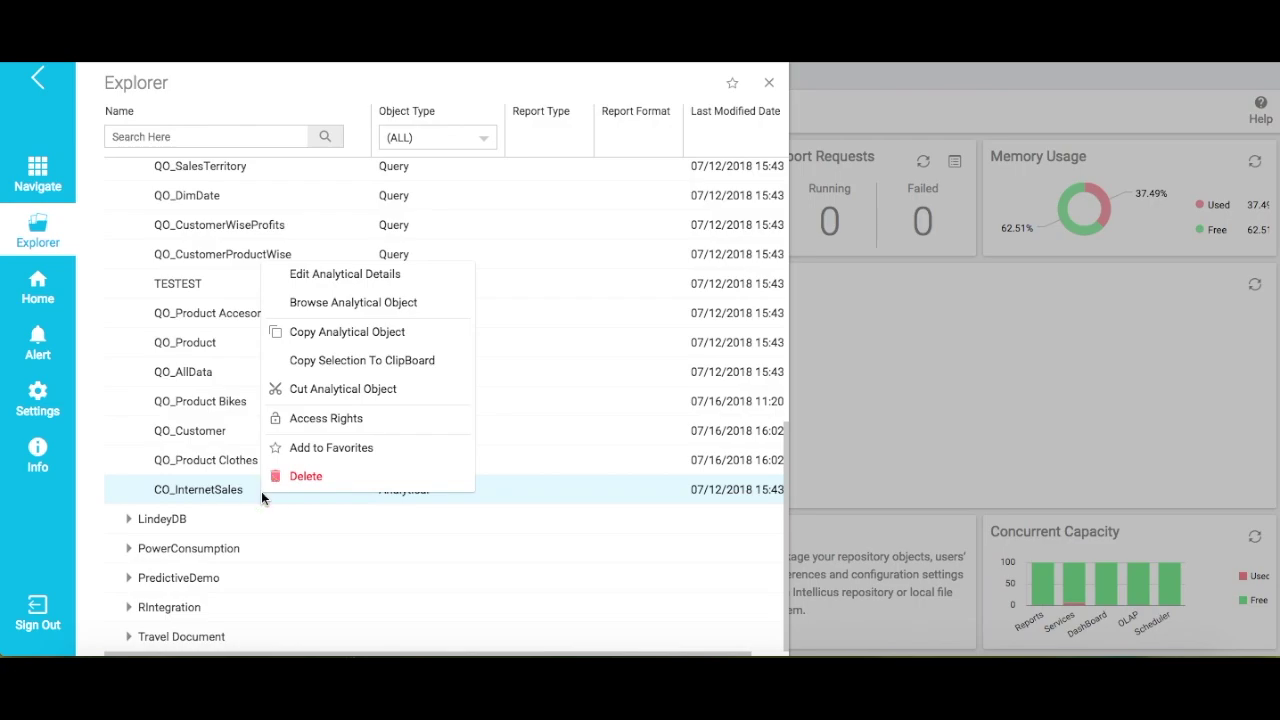
left_click(316, 308)
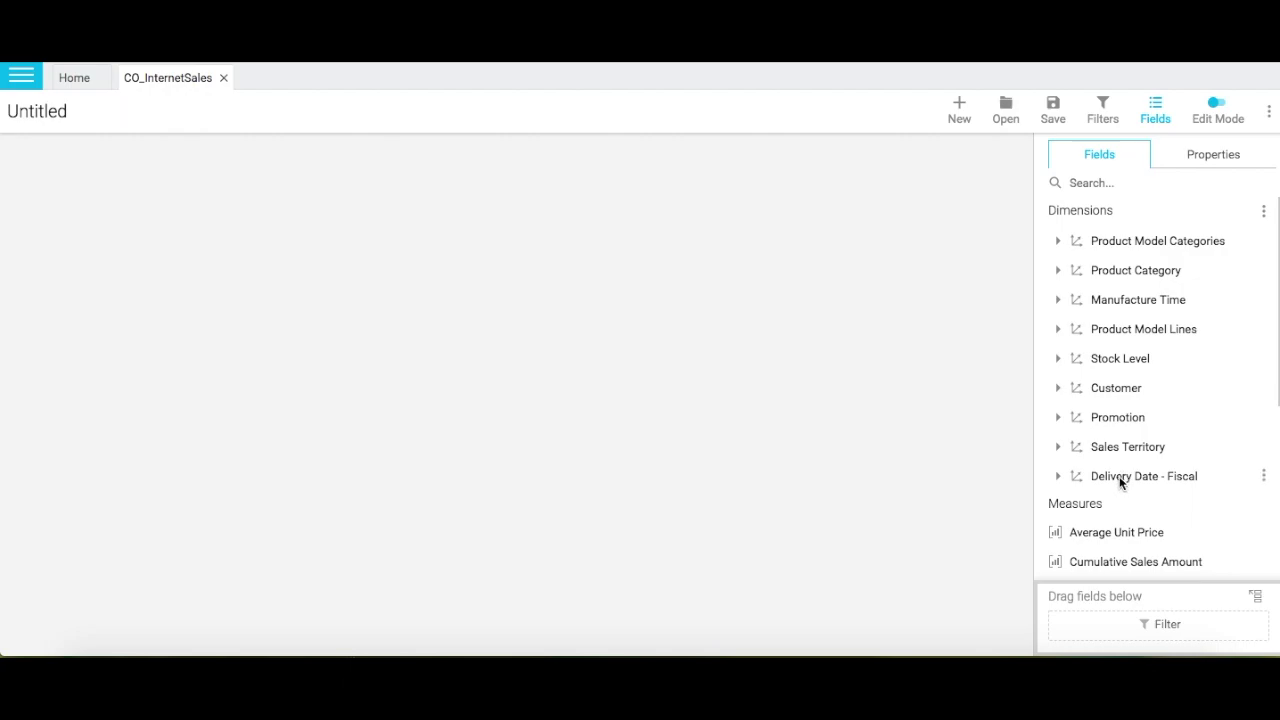
Add a Delivery Date - Fiscal yearly sales view and convert it to a 2D bar chart.
left_click_drag(1109, 471, 9, 134)
left_click(197, 158)
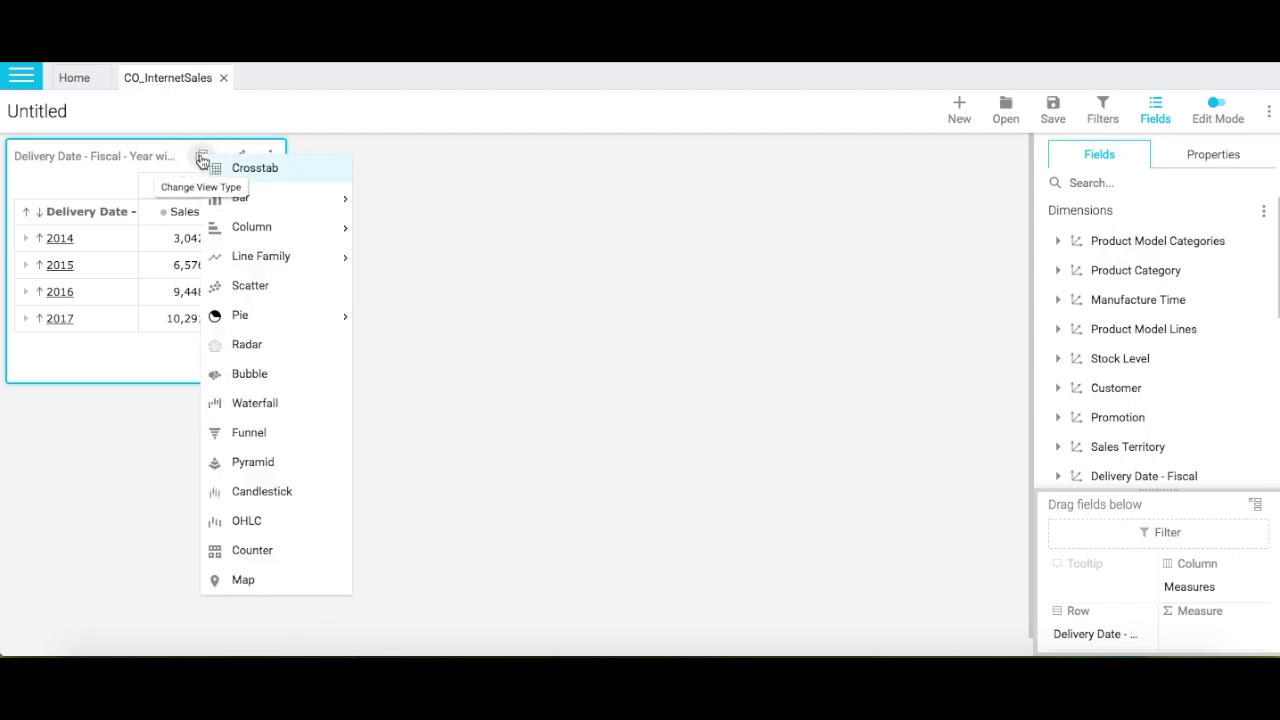
mouse_move(232, 203)
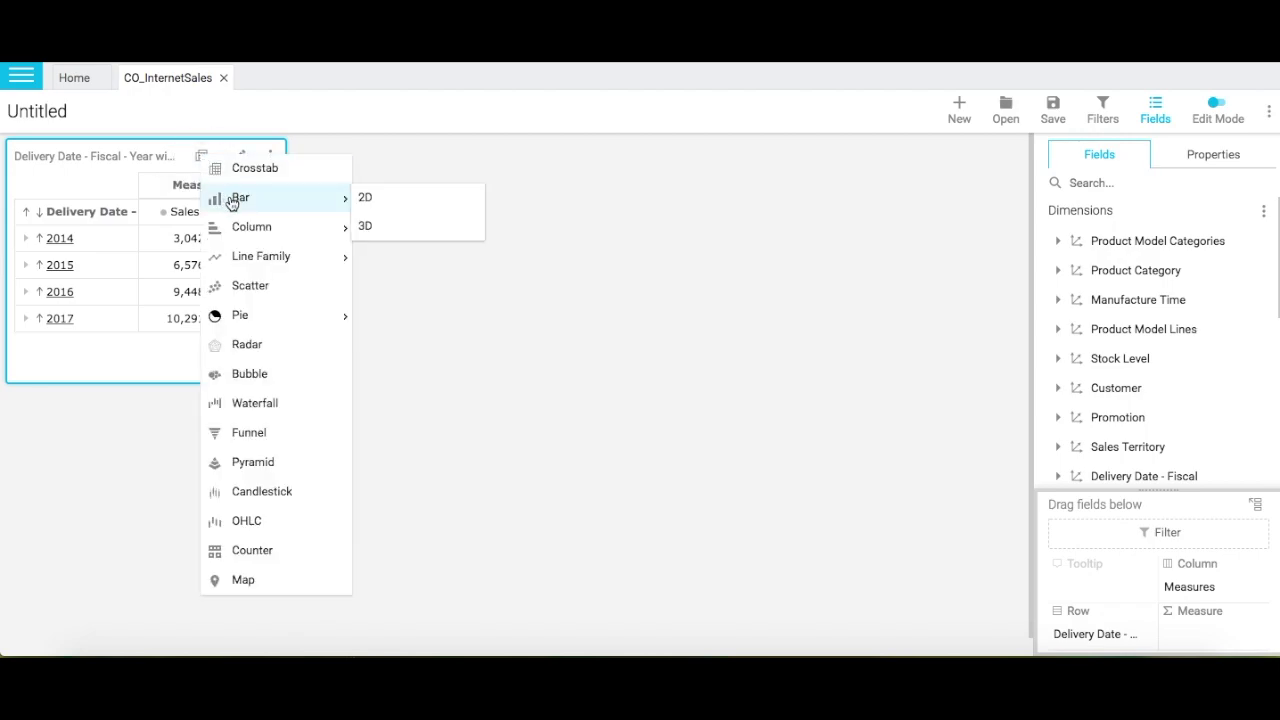
left_click(366, 200)
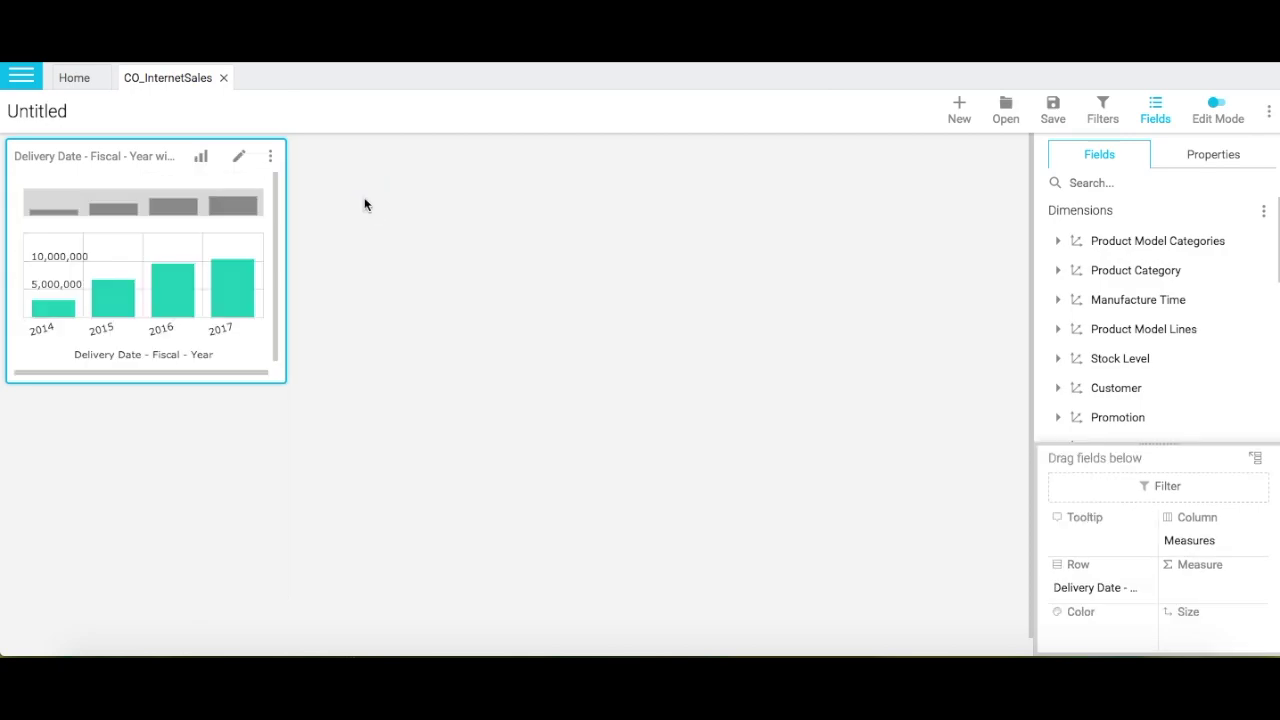
Uncheck Show Scrollbar and set the view name to 'Net Revenue Per Year'.
left_click(1213, 155)
left_click(1053, 211)
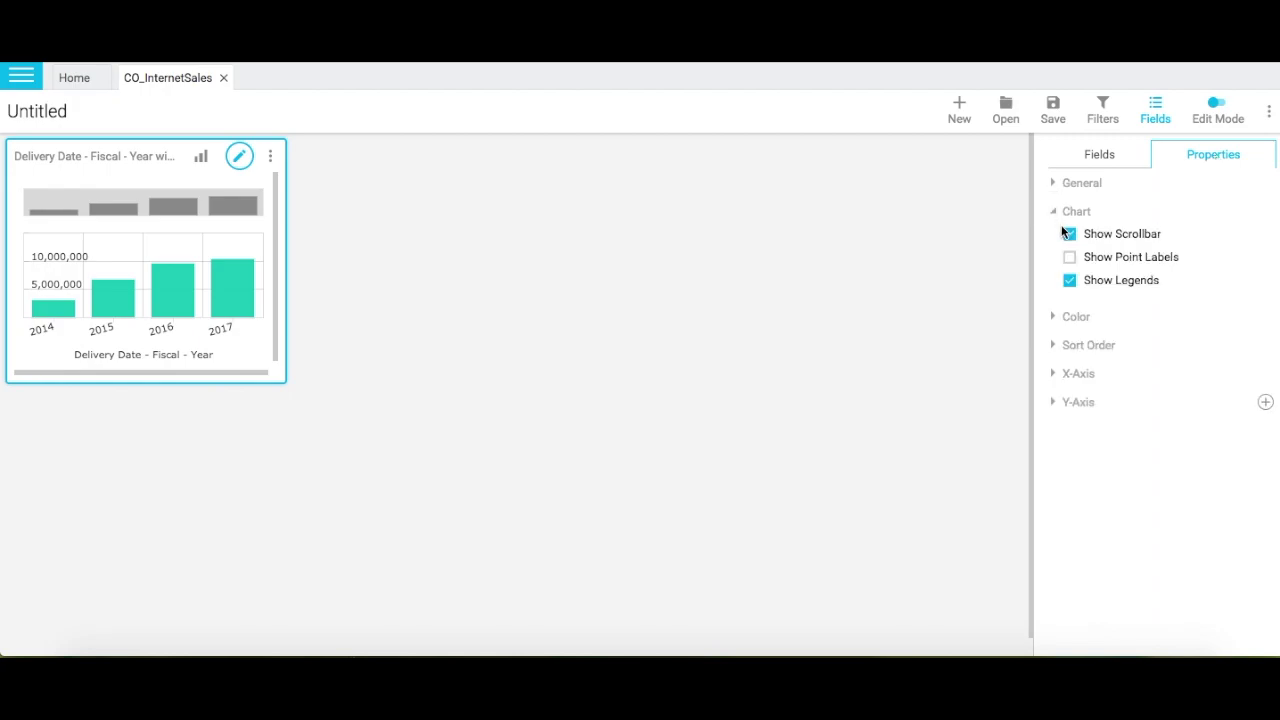
left_click(1069, 233)
left_click(1054, 186)
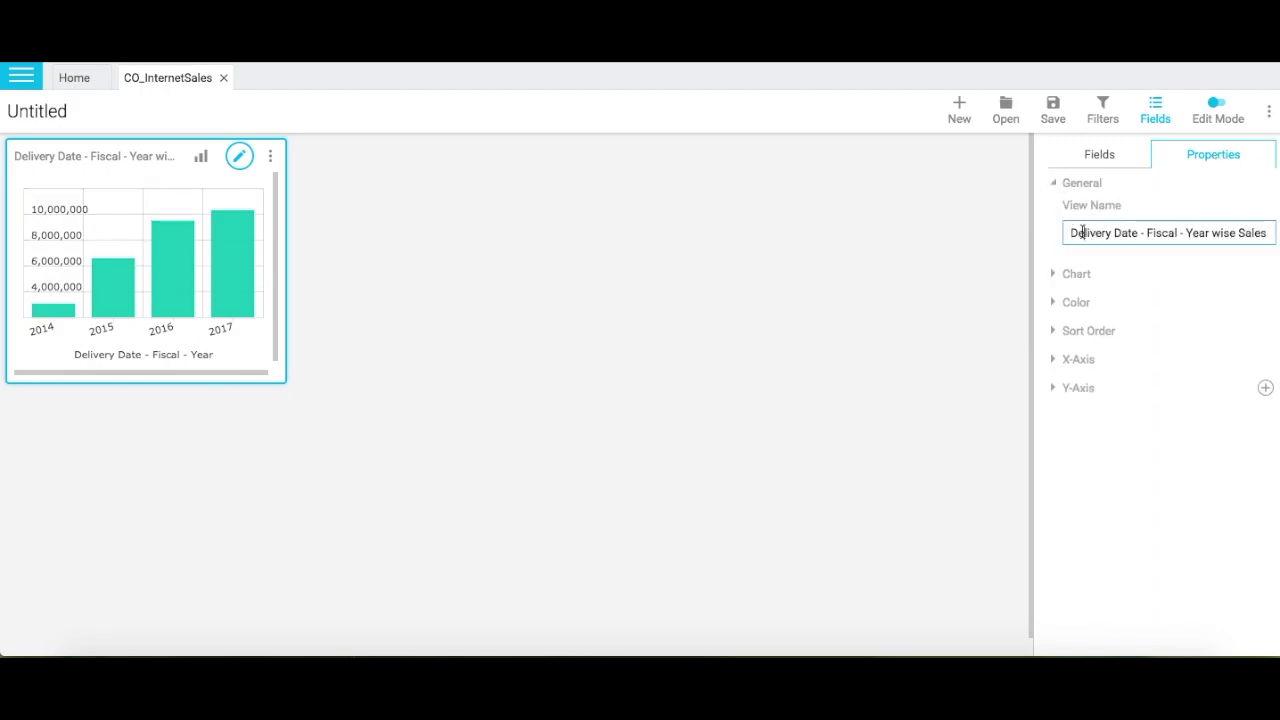
left_click_drag(1074, 232, 1275, 232)
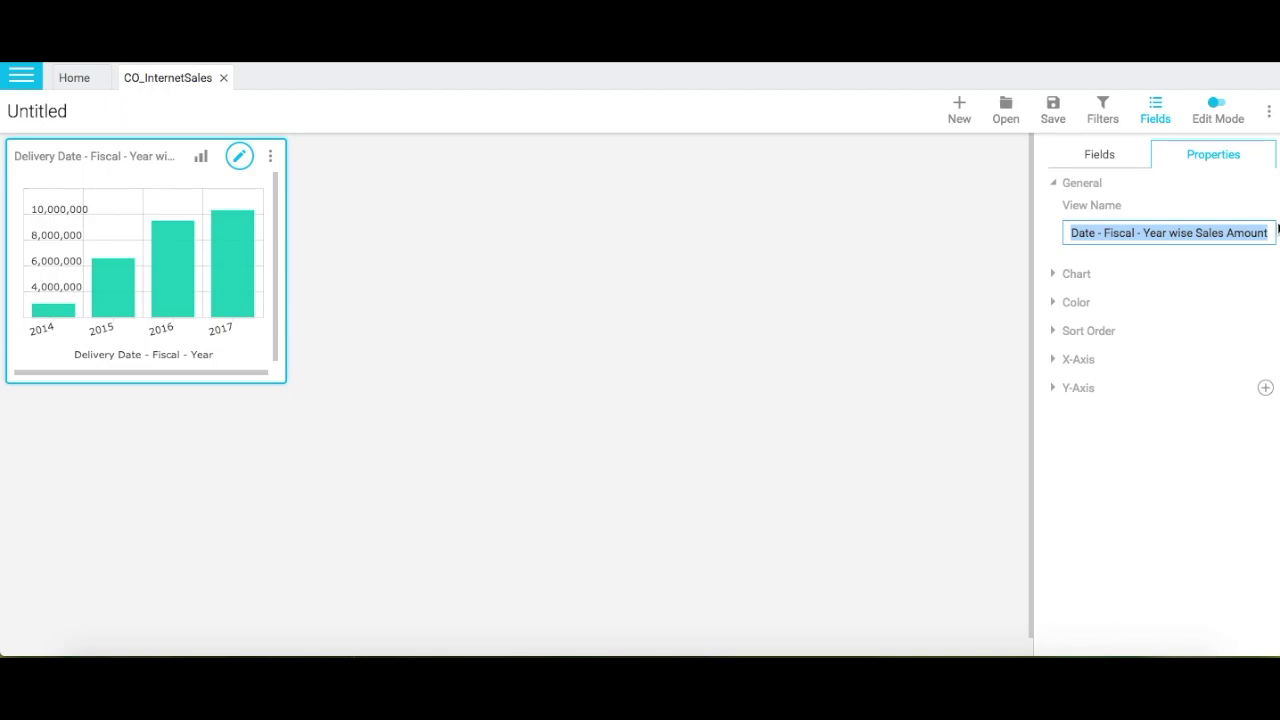
type("Net ")
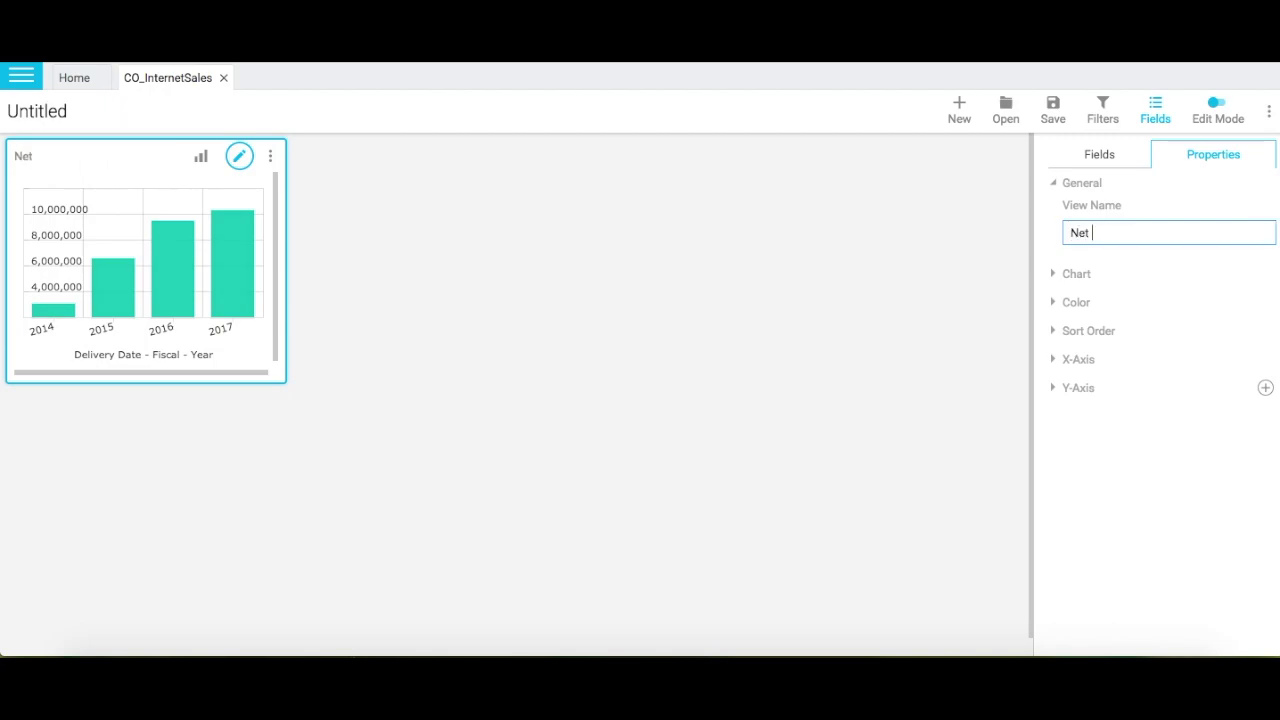
type("Revenue Per Year")
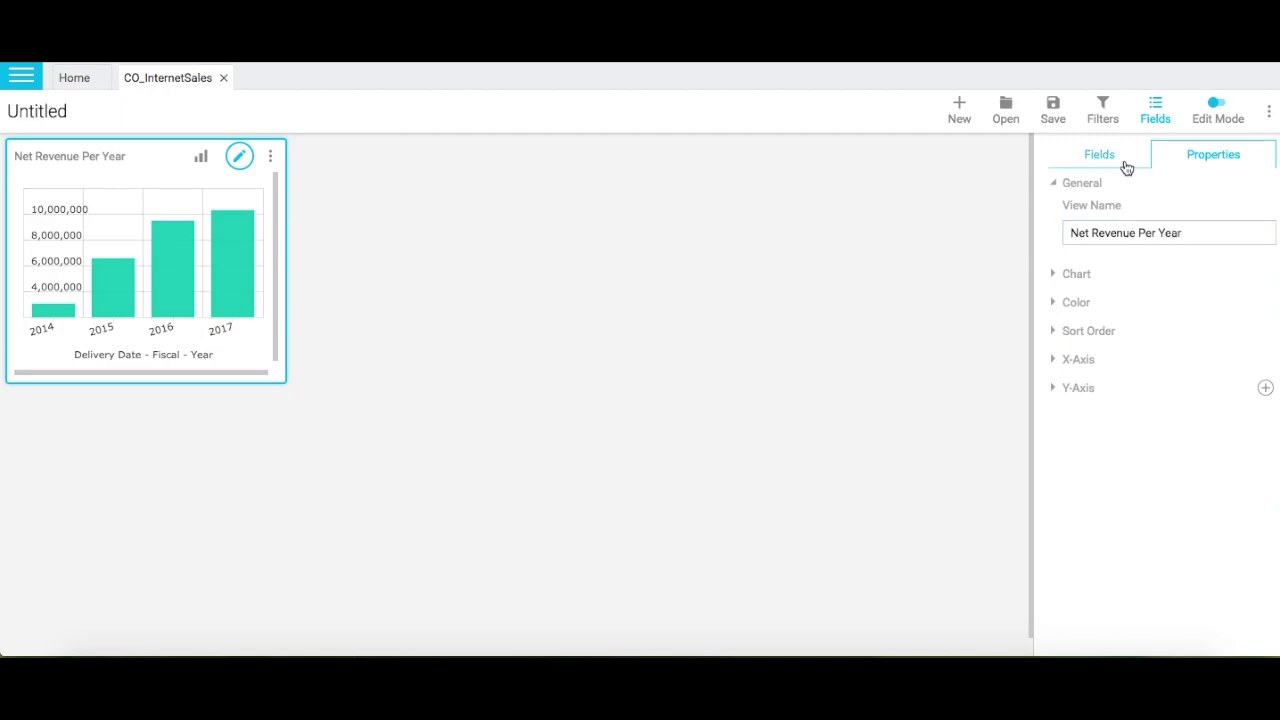
left_click(1121, 160)
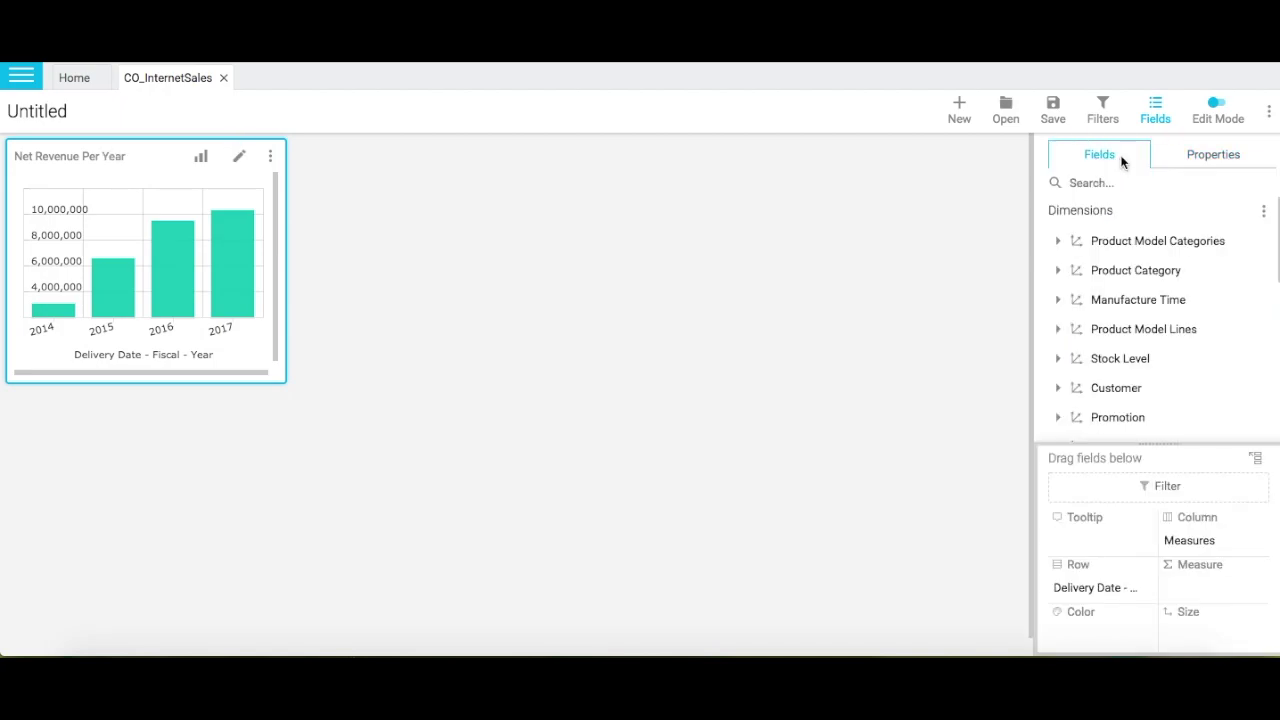
Add a Manufacture Time view with Sales Amount and Transaction Count, displayed as Counter.
left_click_drag(1110, 302, 292, 140)
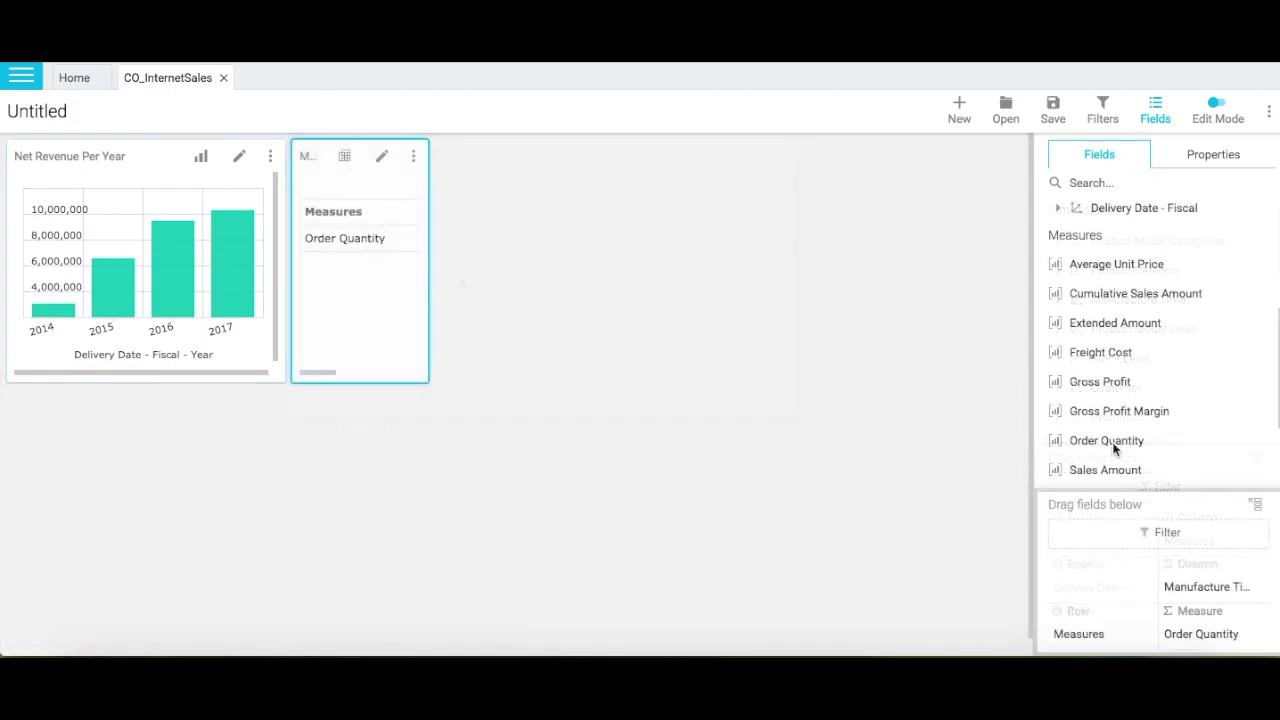
double_click(1108, 468)
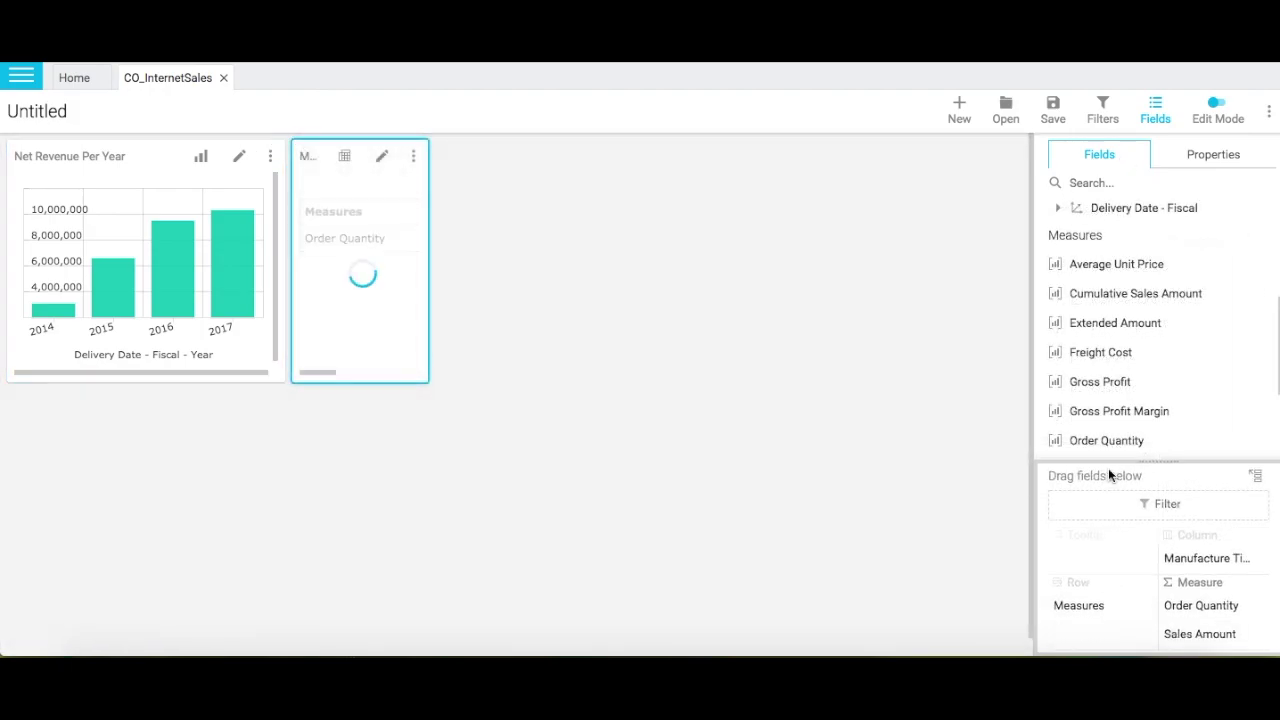
scroll(1122, 449, "down", 2)
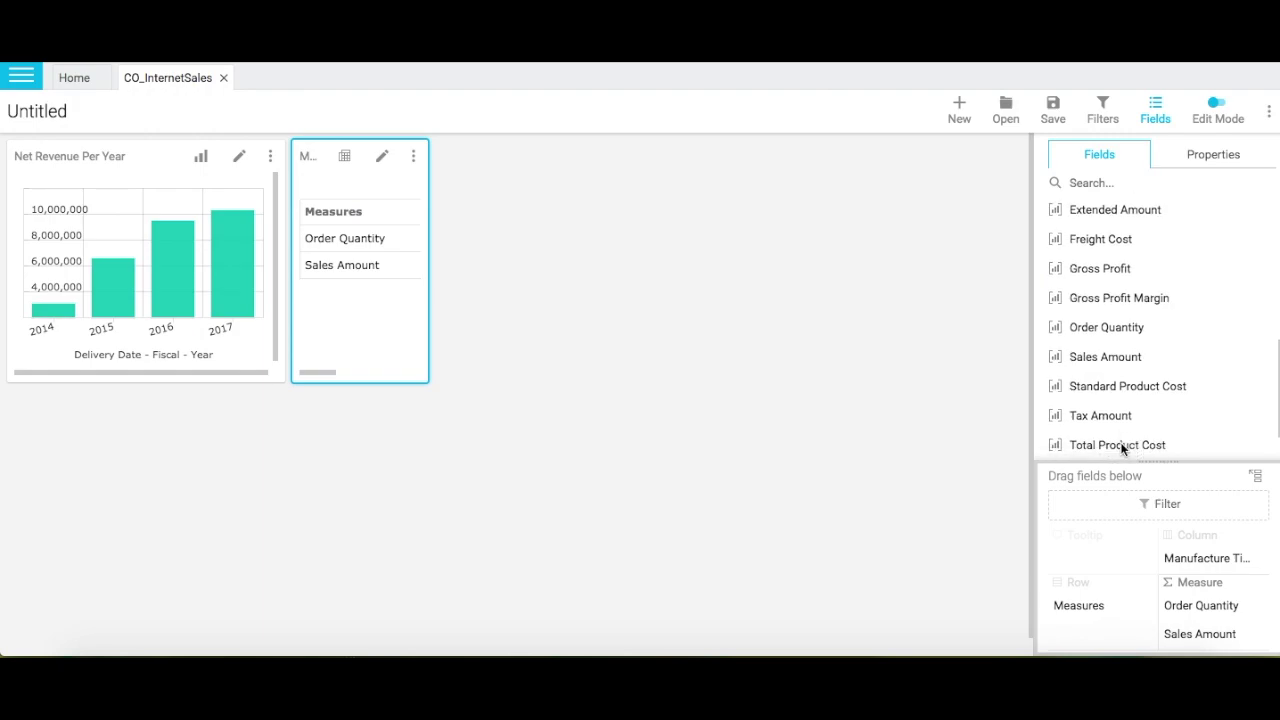
scroll(1122, 449, "down", 1)
double_click(1123, 449)
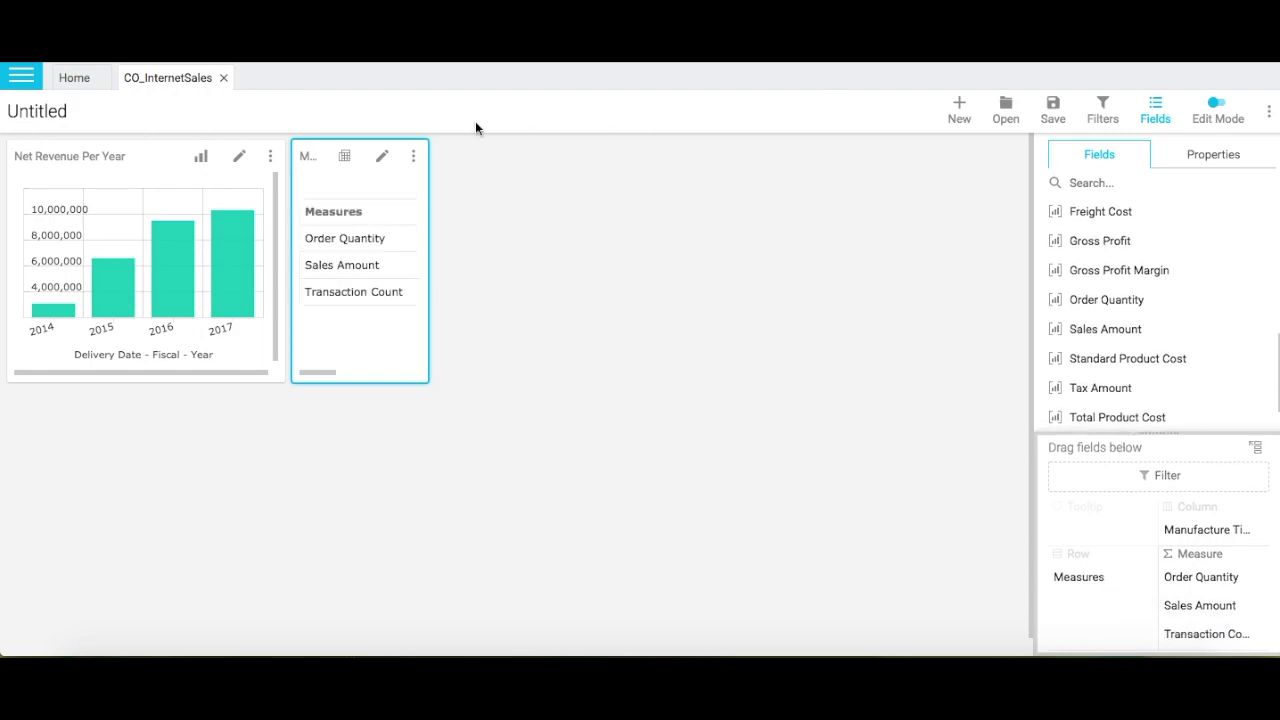
left_click(374, 158)
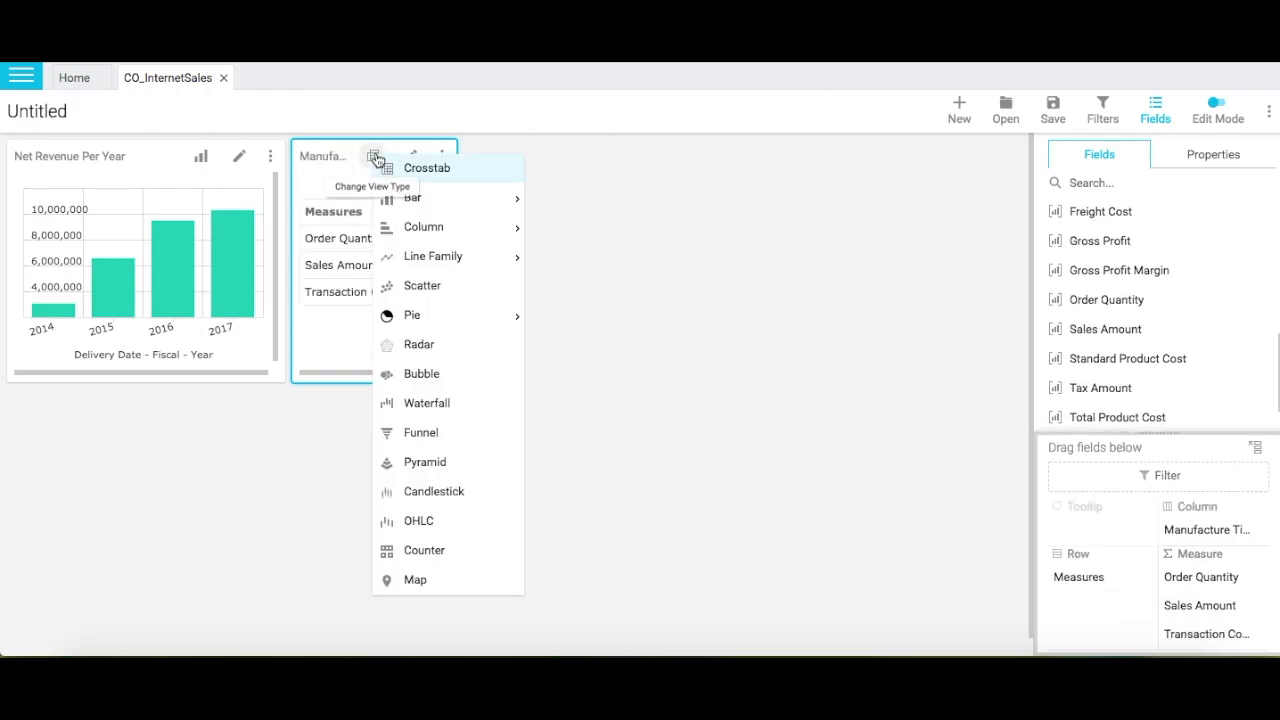
left_click(427, 551)
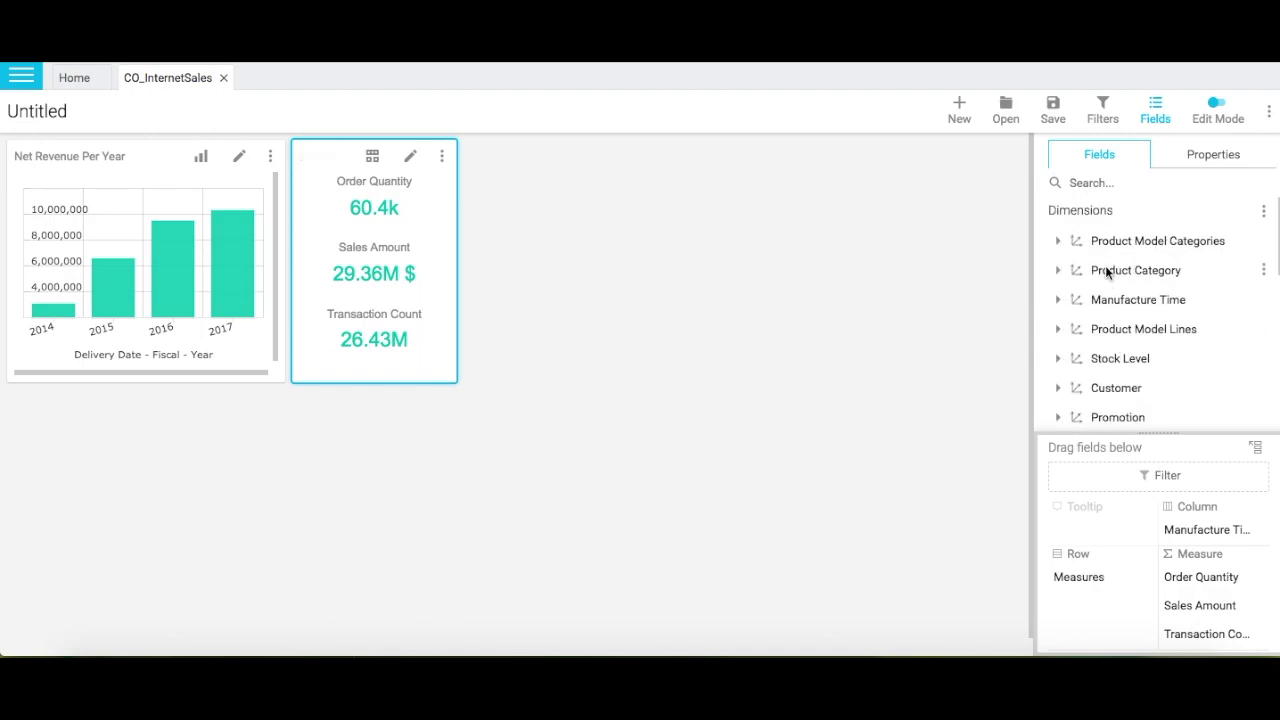
Add a Product Category view rolled to ALL with Gross Profit, Gross Profit Margin, Total Product Cost as counters.
left_click_drag(1105, 267, 463, 134)
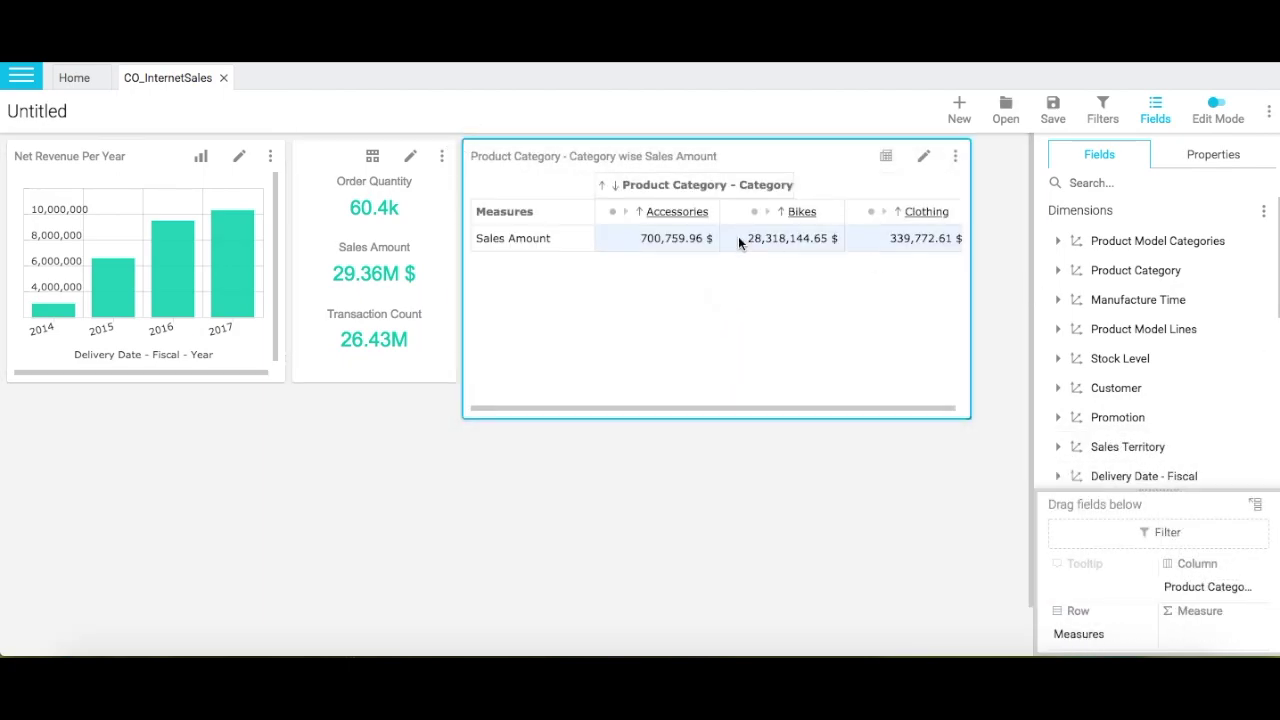
left_click(603, 188)
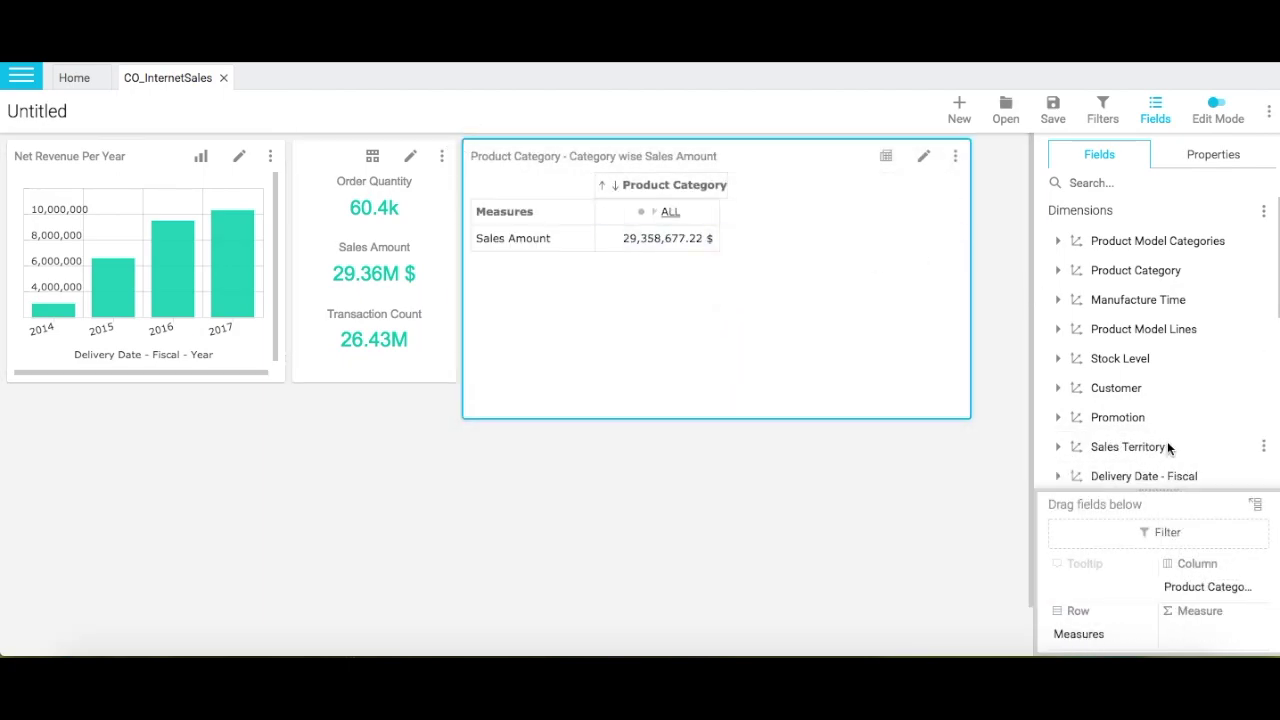
scroll(1130, 367, "down", 3)
left_click(1096, 422)
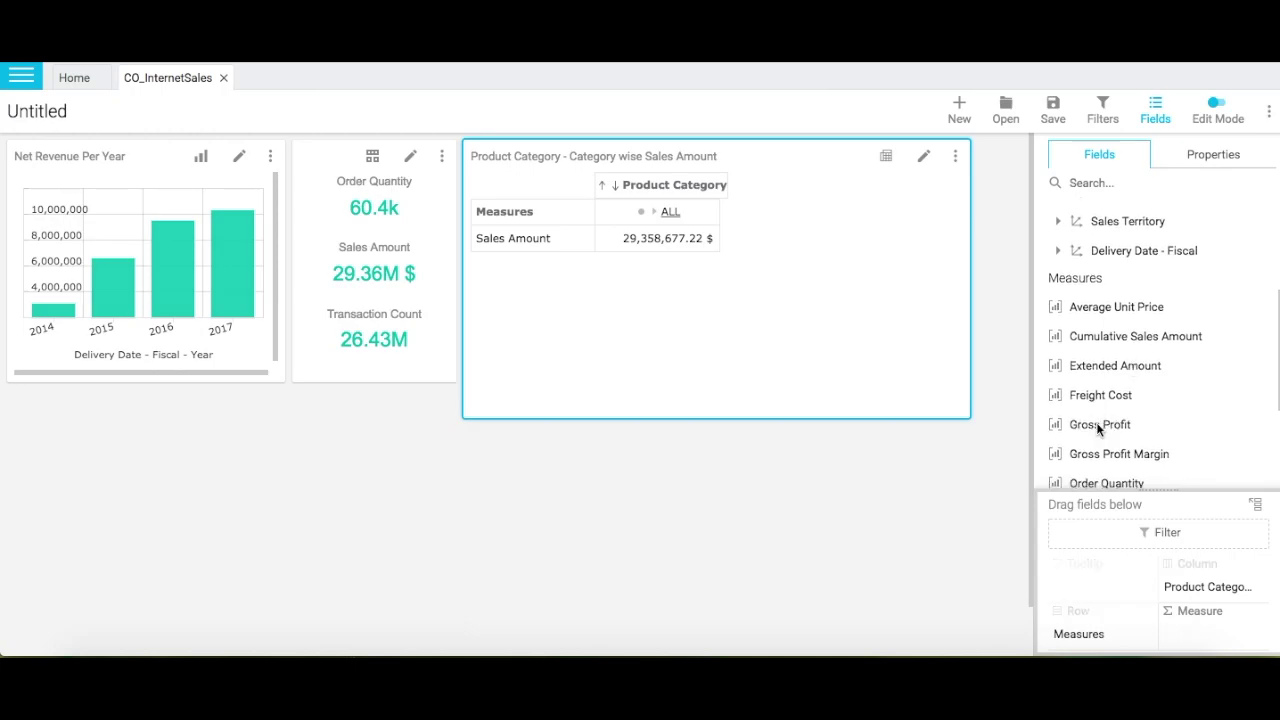
left_click(1097, 451)
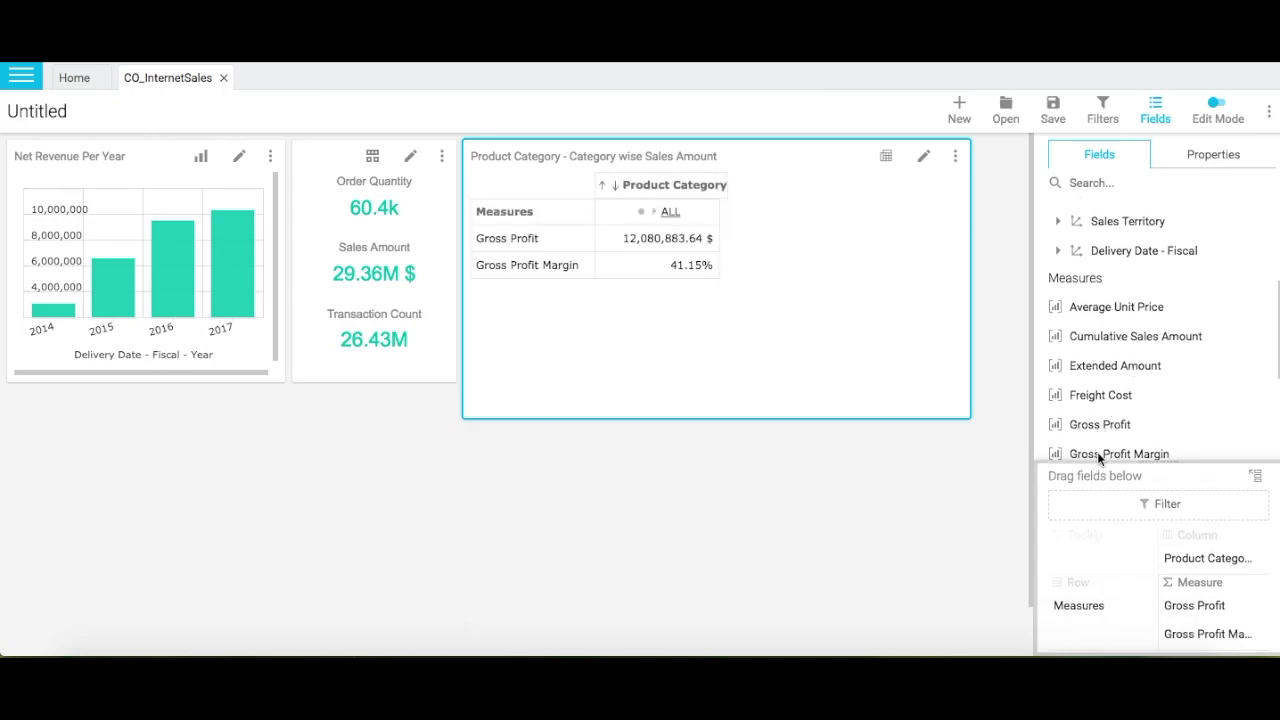
scroll(1097, 451, "down", 3)
left_click(1097, 451)
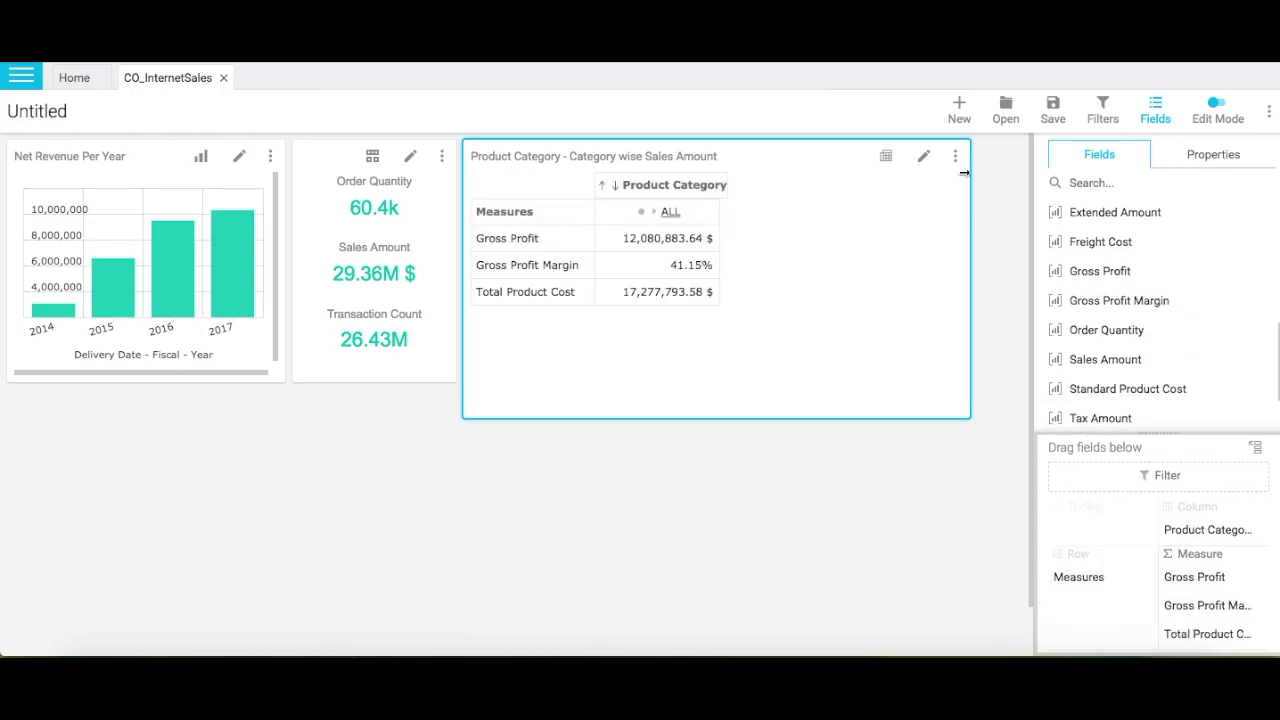
left_click(886, 156)
left_click(937, 553)
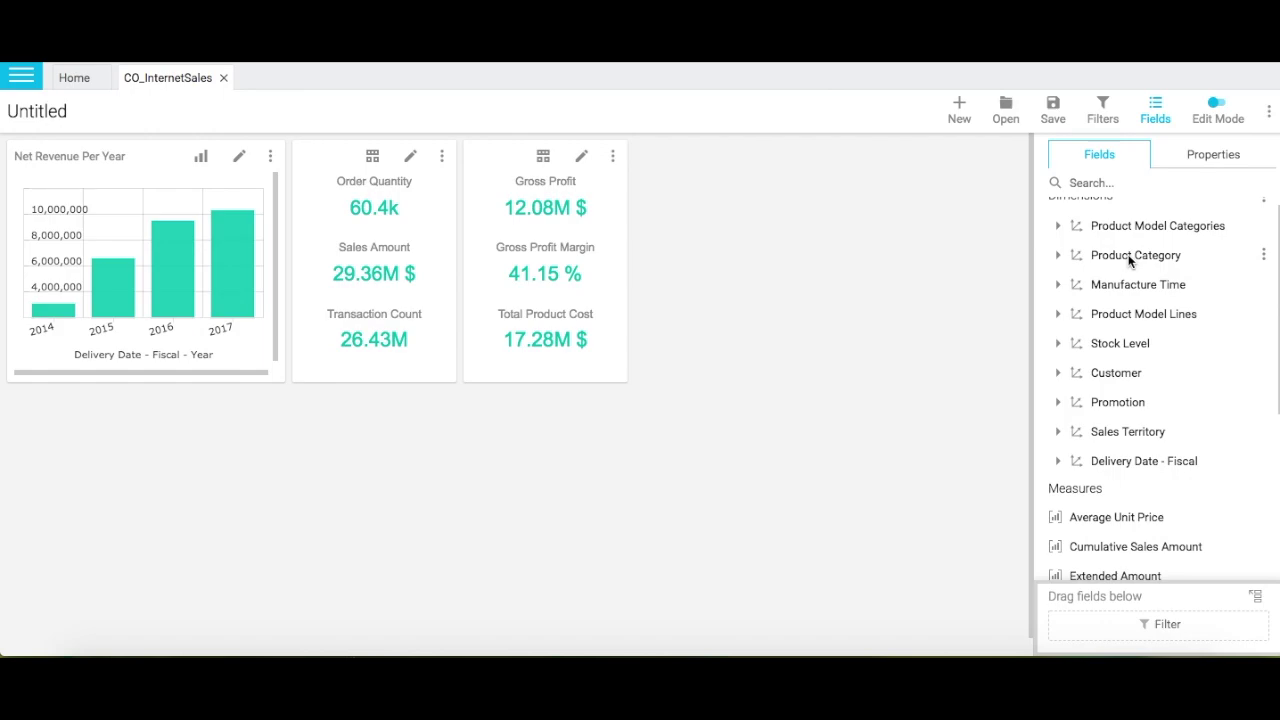
Add a Product Category view with Order Quantity and Sales Amount as a bar chart.
left_click_drag(1130, 260, 634, 137)
scroll(1139, 445, "down", 1)
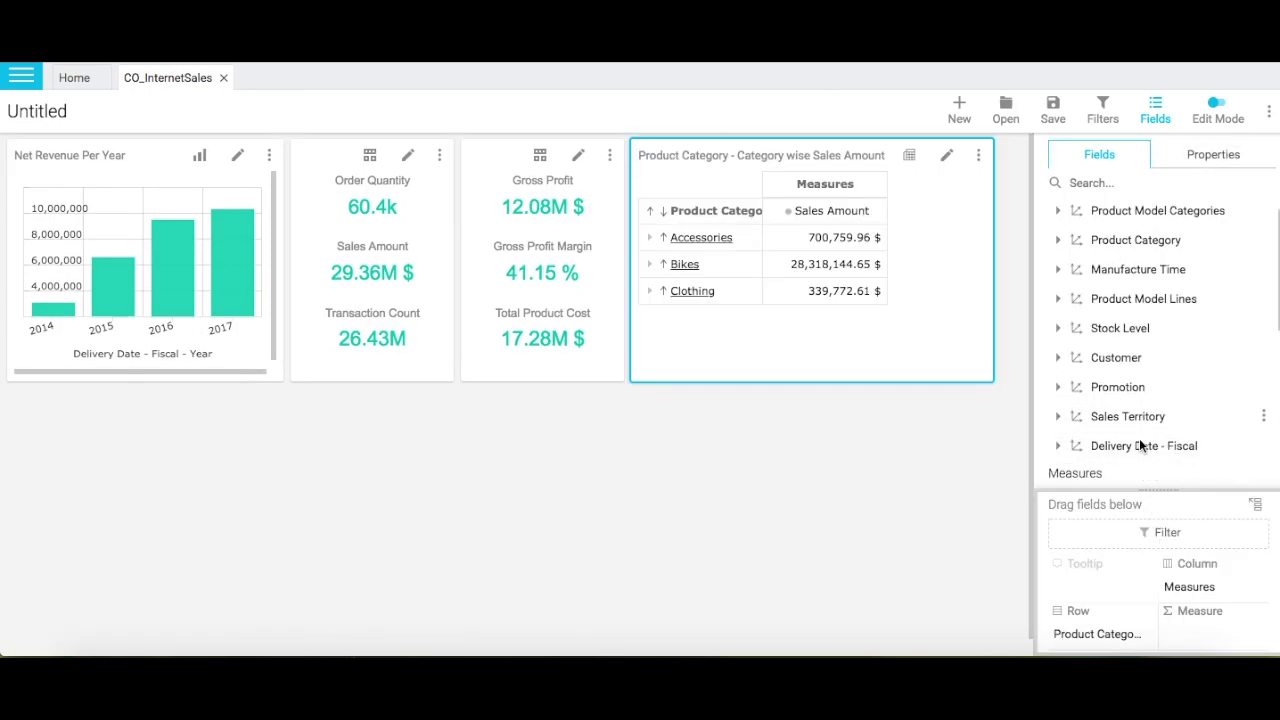
scroll(1139, 445, "down", 3)
left_click(1088, 298)
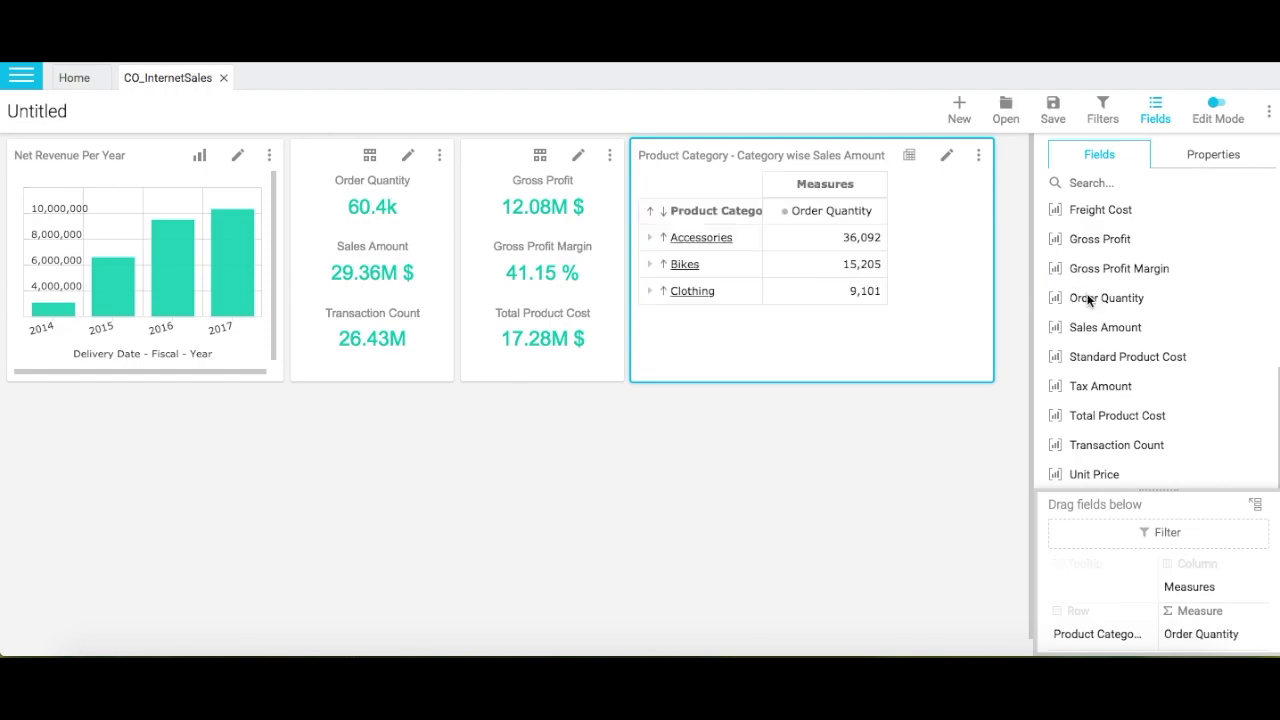
left_click(1090, 332)
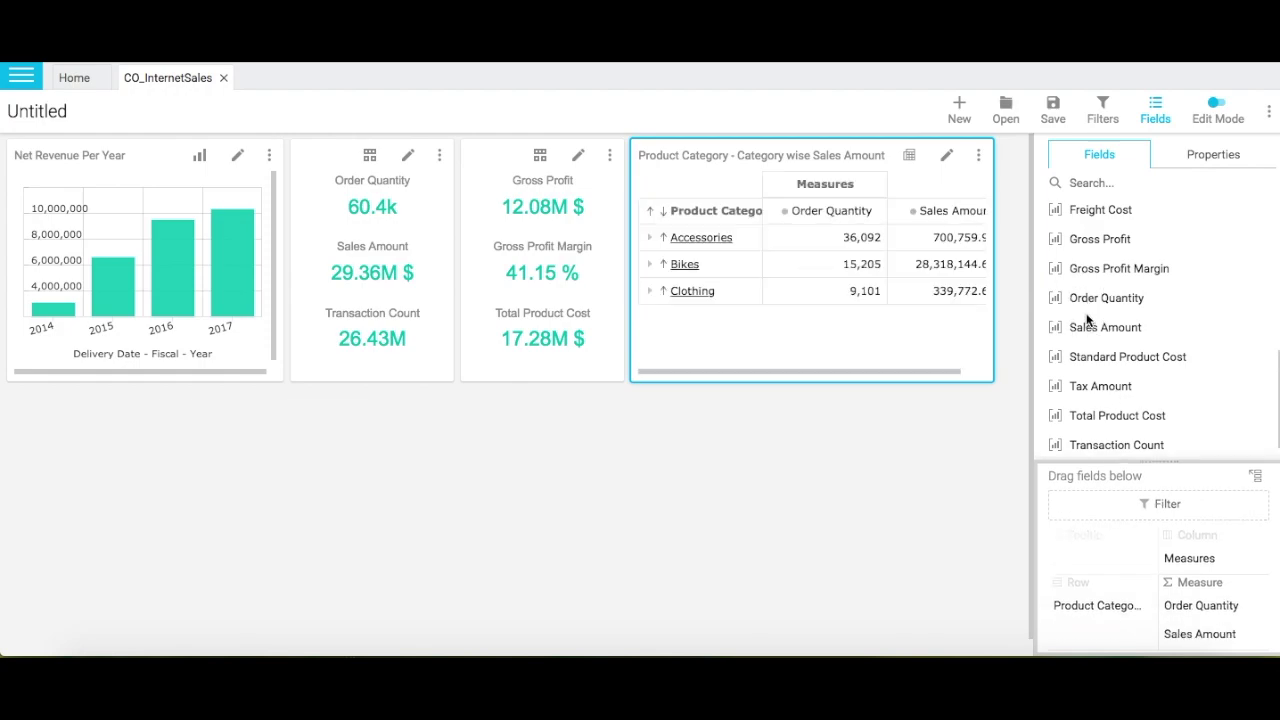
left_click(909, 155)
mouse_move(940, 196)
left_click(1077, 196)
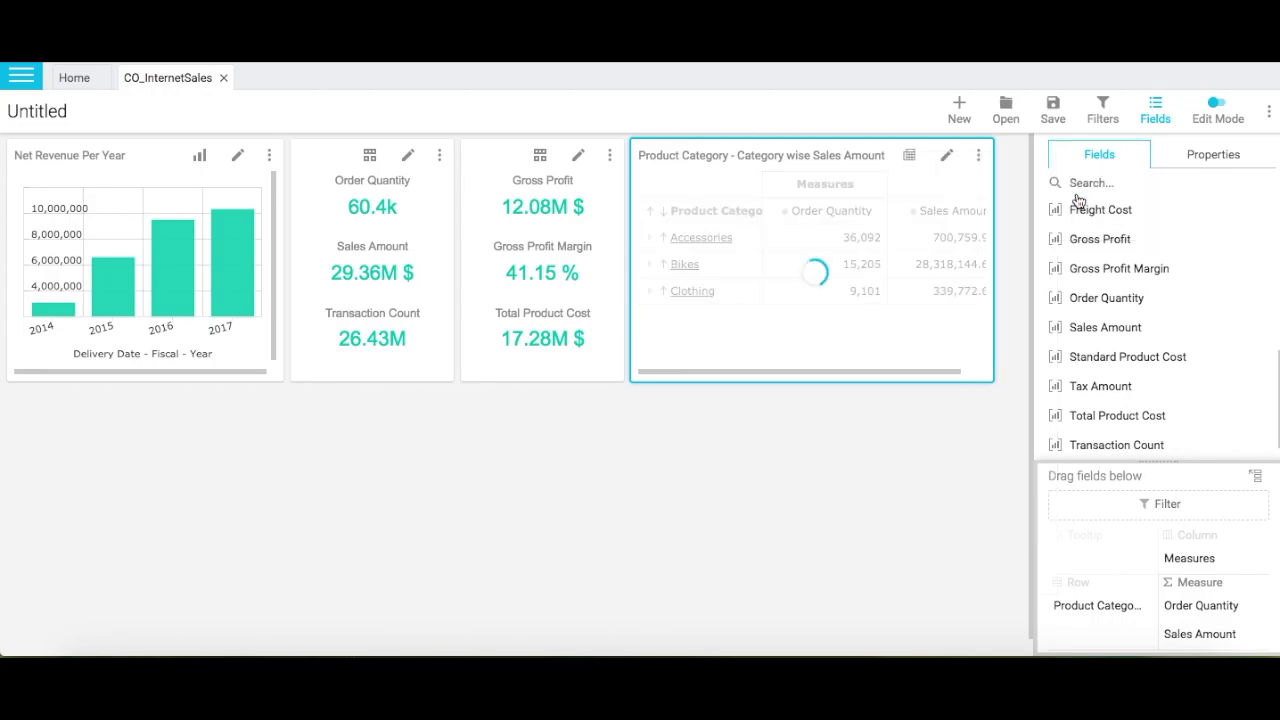
Hide the chart scrollbar and plot Order Quantity as a line on a new Y1-Axis.
left_click(1076, 211)
left_click(1069, 234)
left_click(1069, 213)
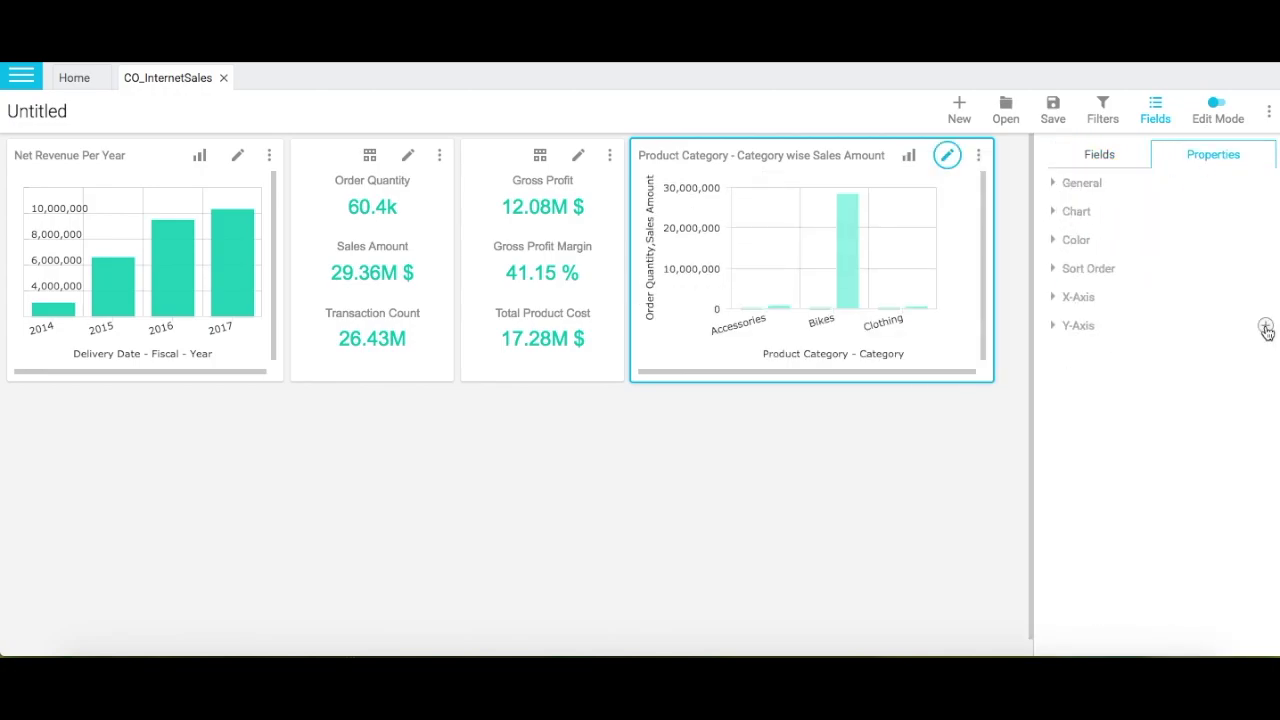
left_click(1265, 325)
left_click(1055, 356)
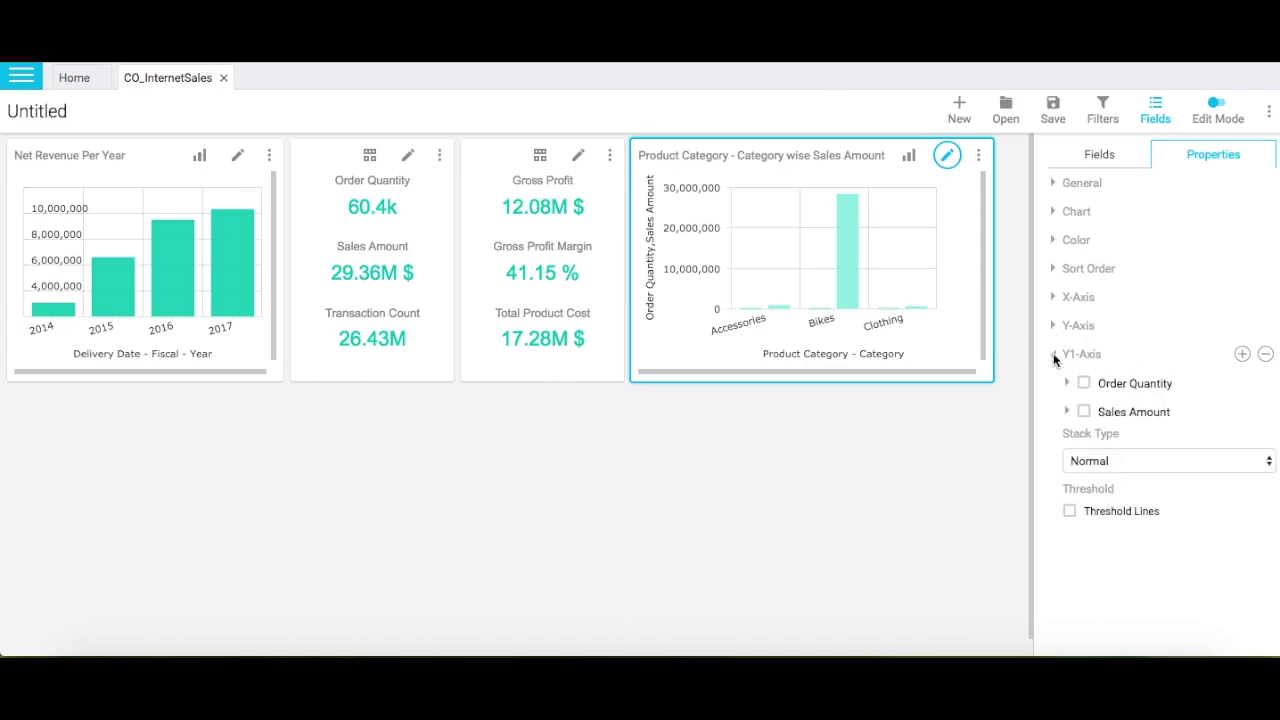
left_click(1068, 384)
left_click(1085, 384)
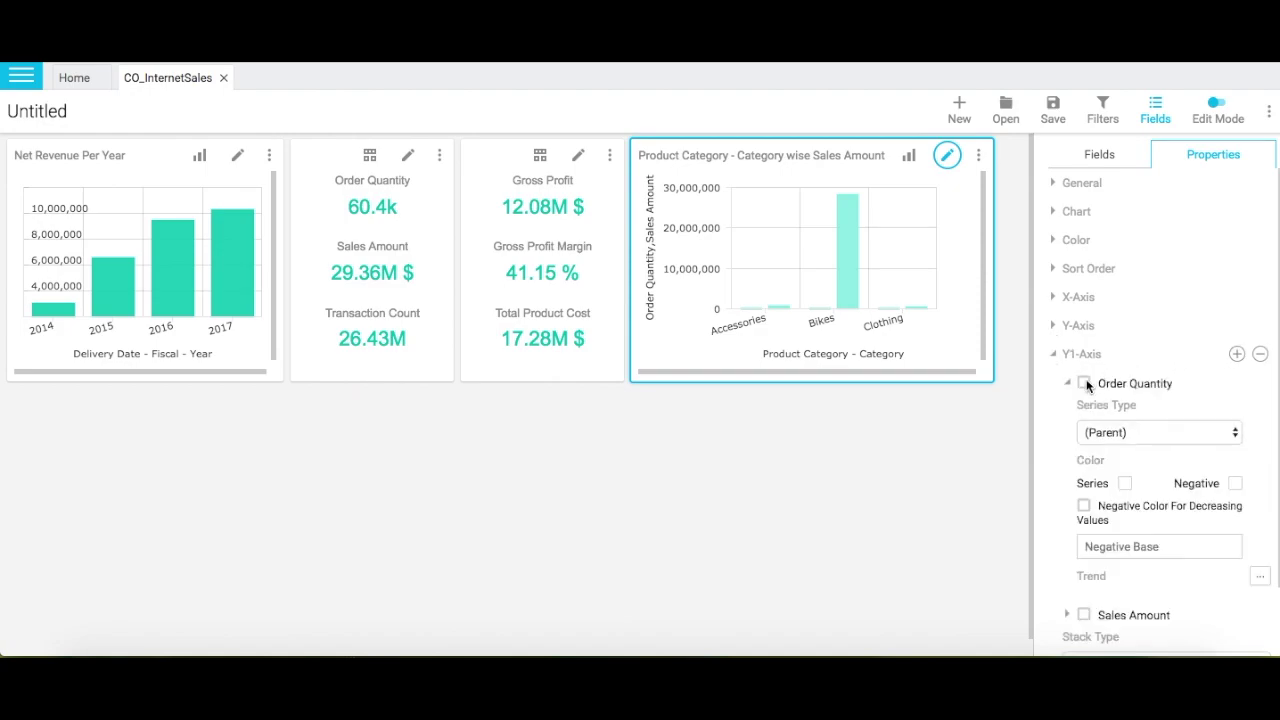
left_click(1236, 440)
left_click(1165, 449)
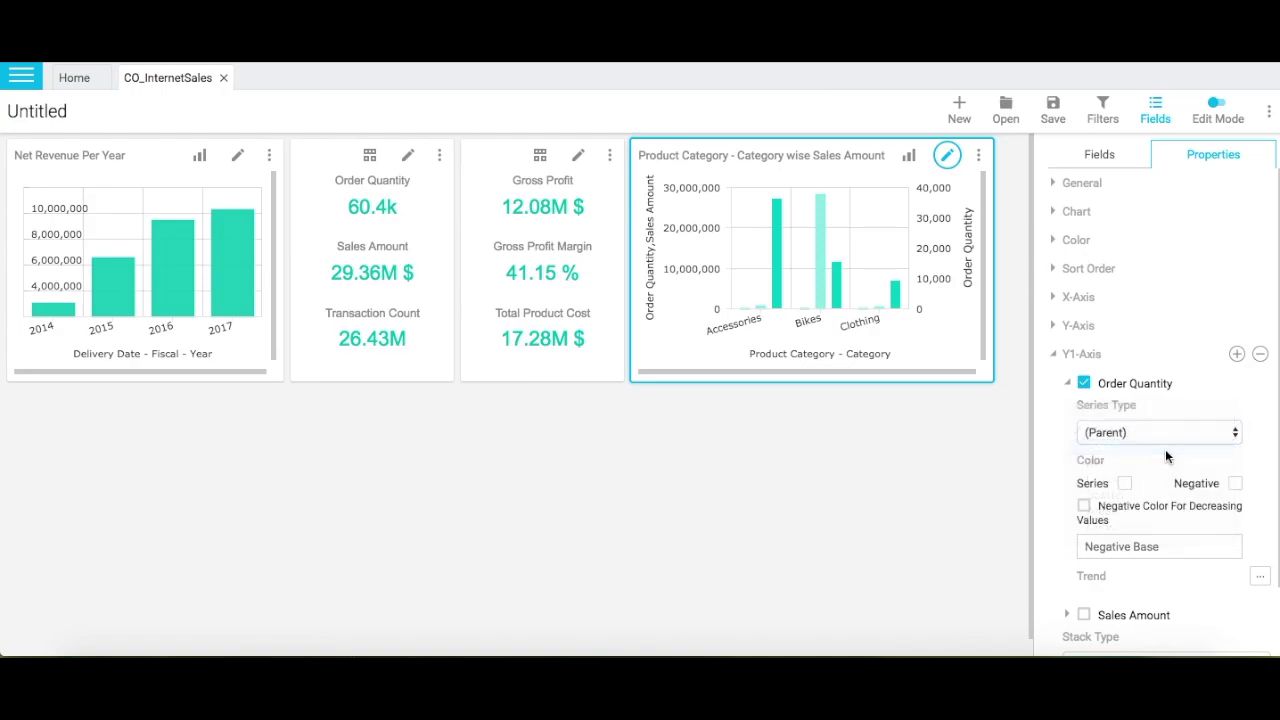
left_click(1099, 154)
left_click_drag(623, 294, 12, 384)
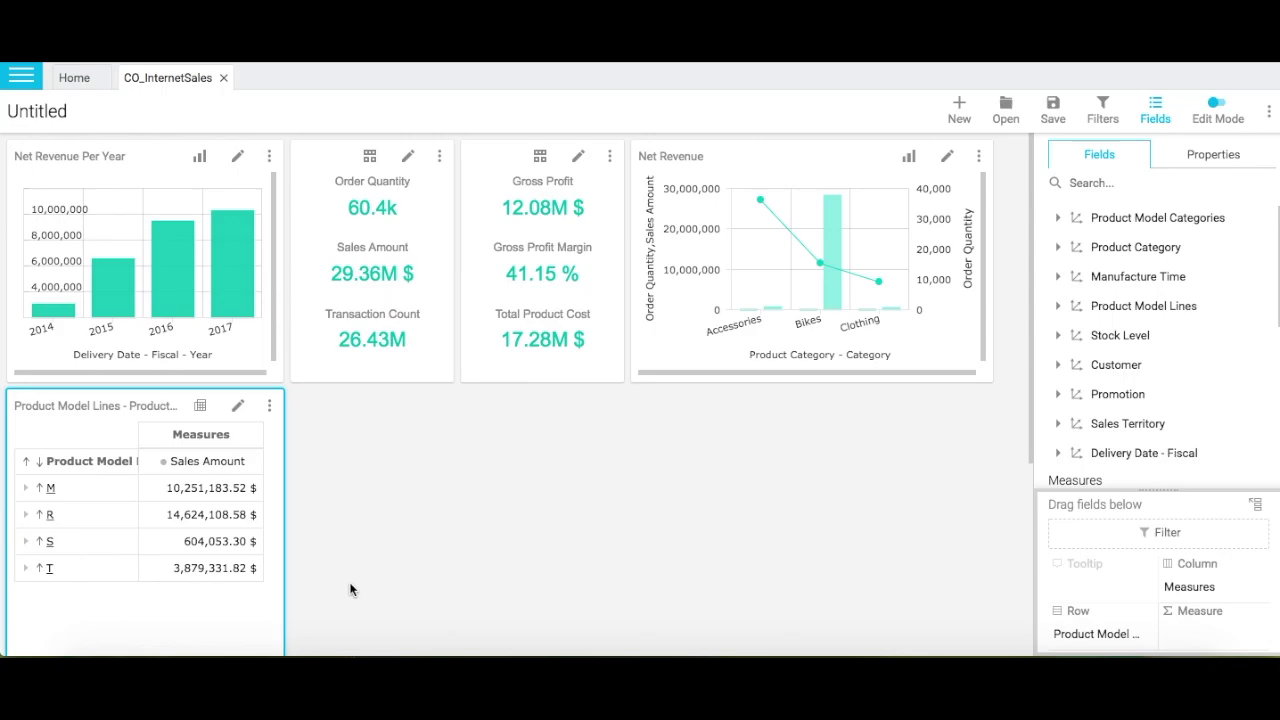
Add Sales Amount and Order Quantity to the product table and expand it to individual model lines.
scroll(1123, 425, "down", 4)
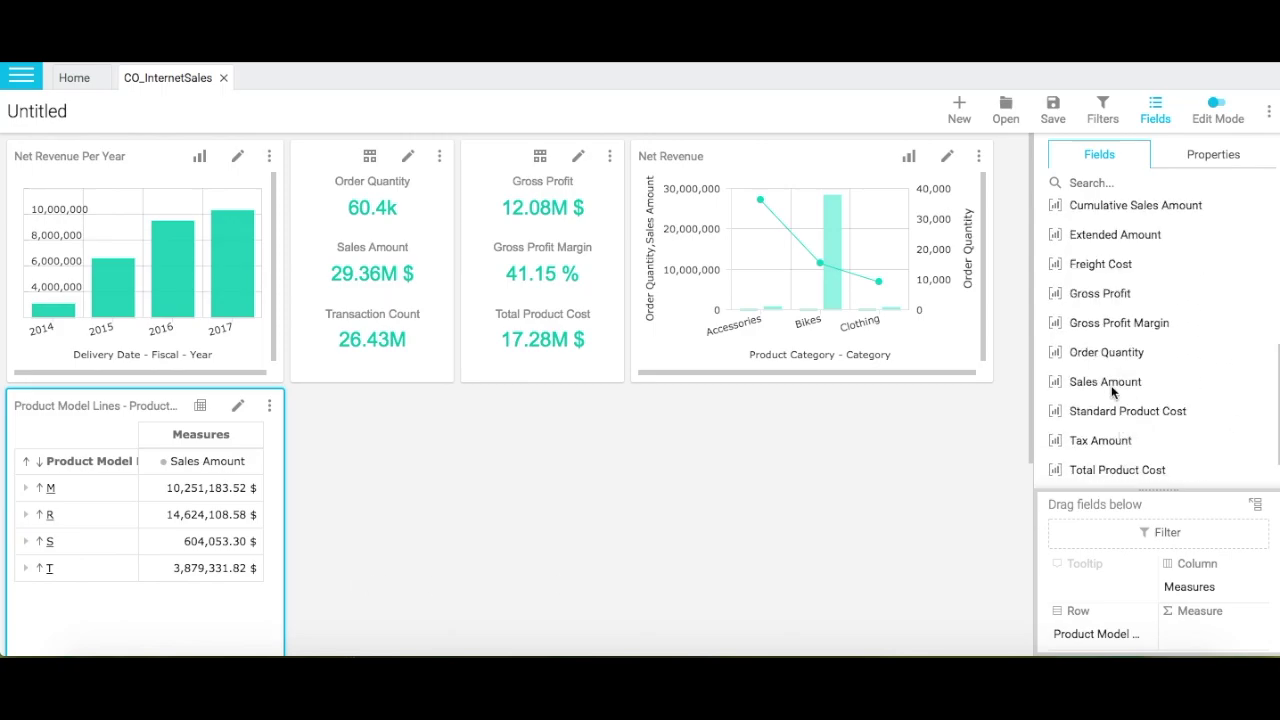
left_click(1111, 385)
scroll(1112, 440, "down", 1)
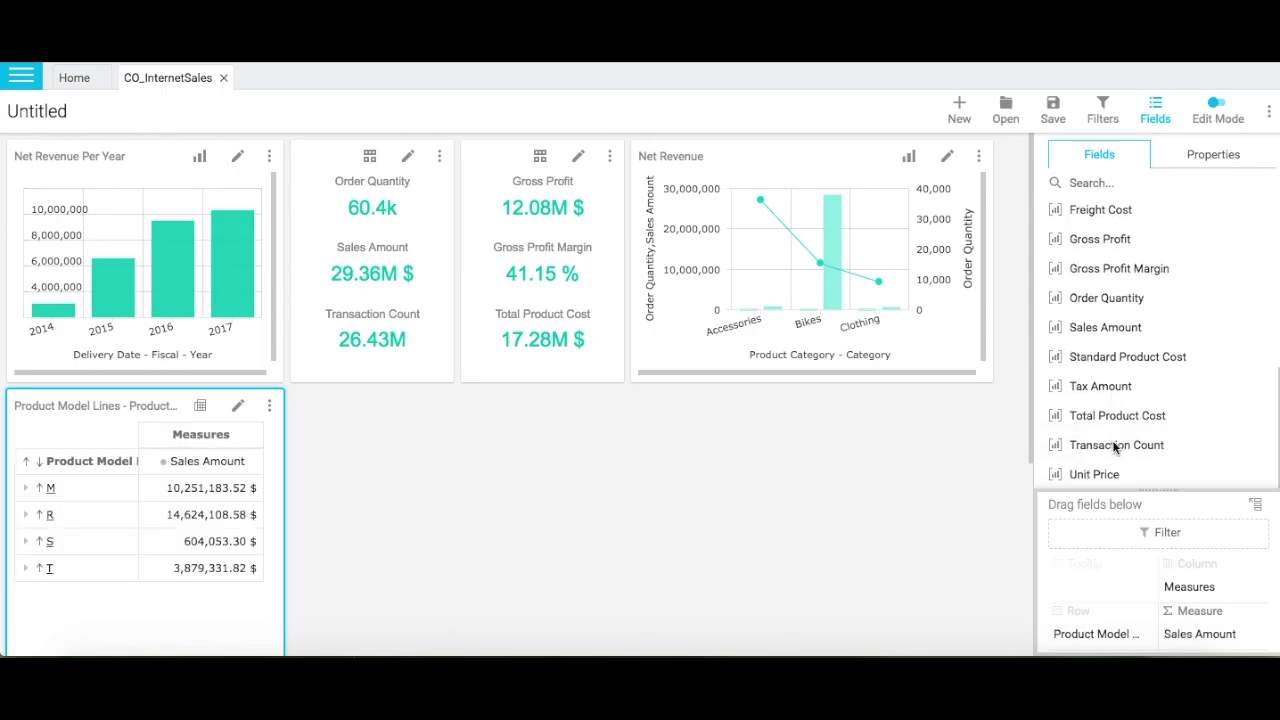
left_click(1118, 300)
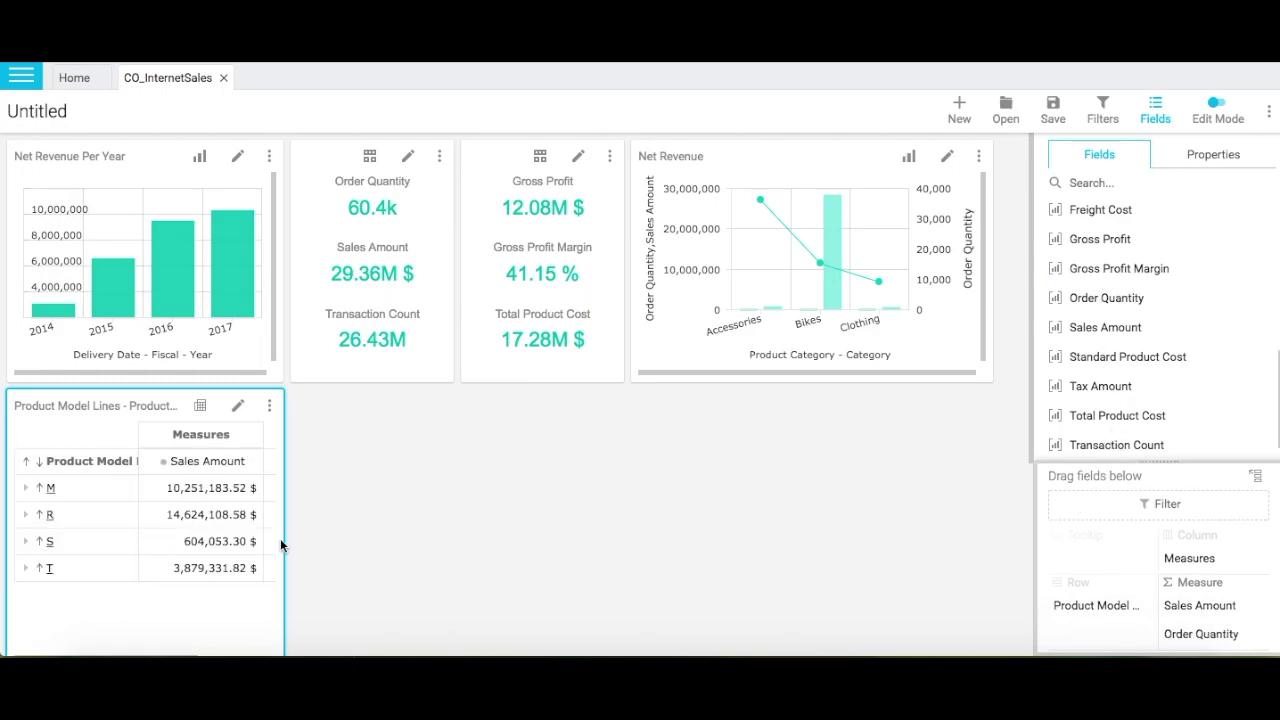
left_click(39, 463)
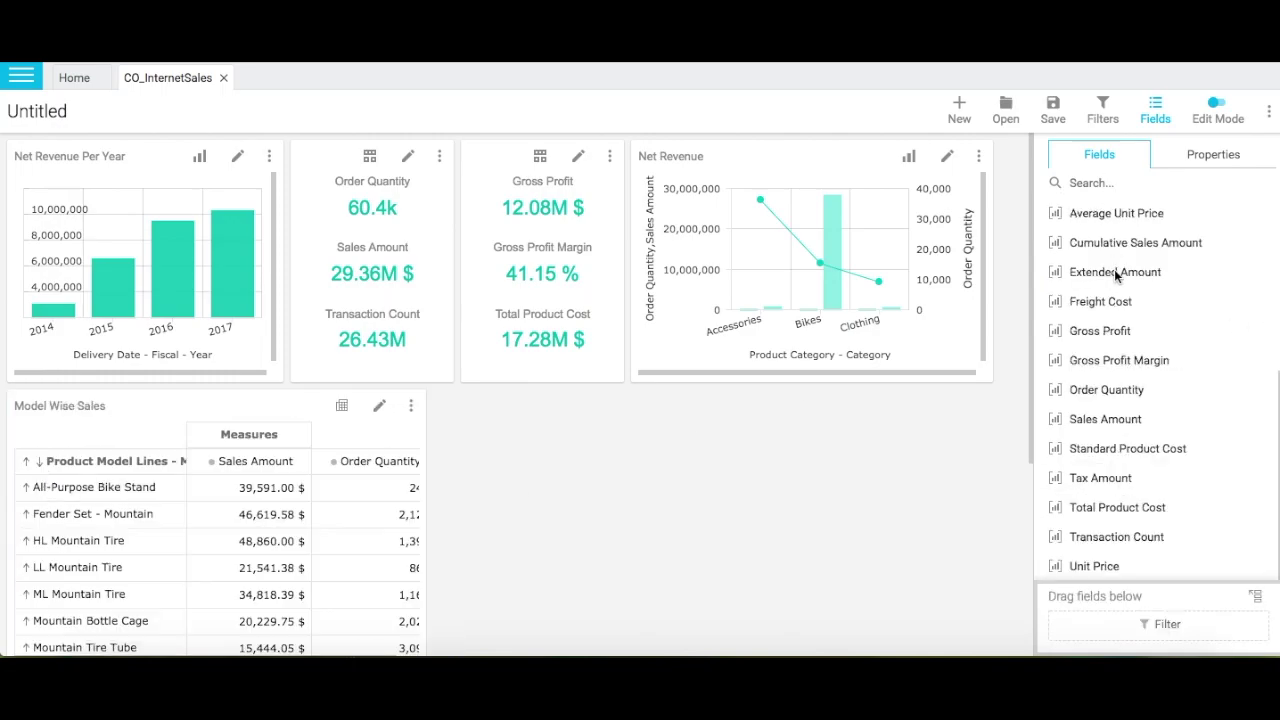
scroll(1157, 380, "up", 3)
left_click_drag(537, 371, 438, 392)
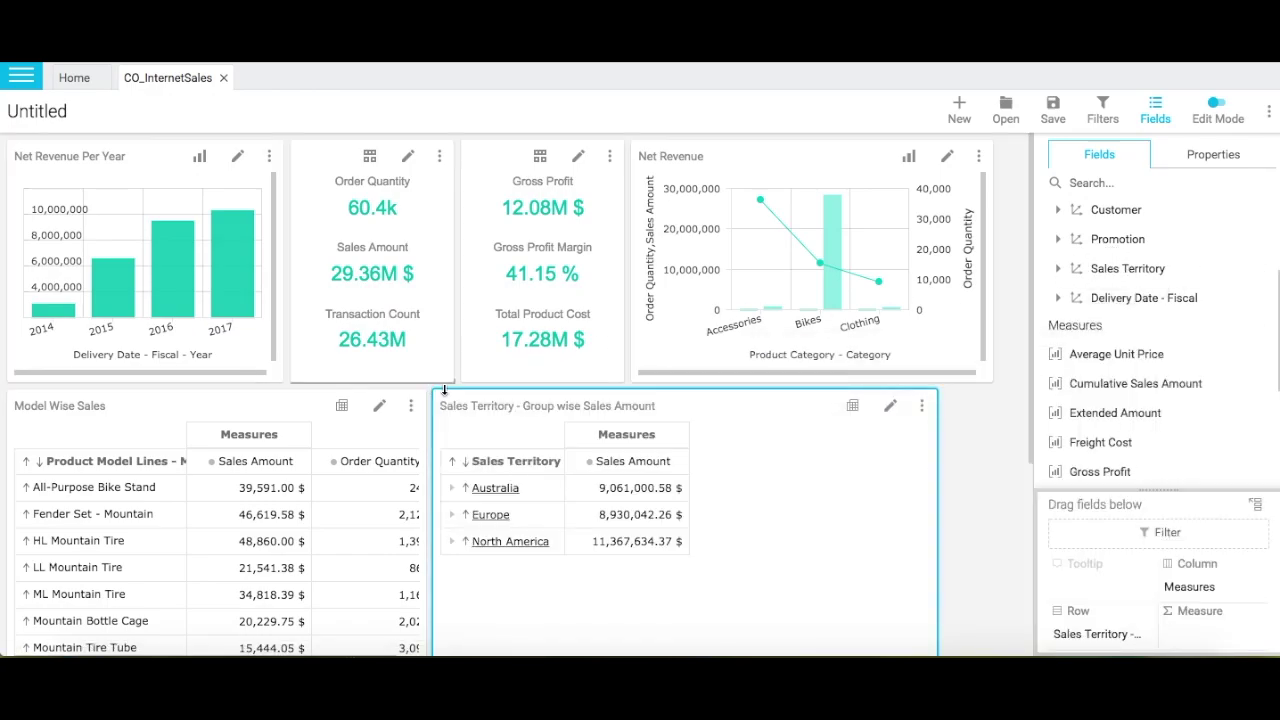
Drill the Sales Territory rows up and down, then show the widget as a 3D pie chart.
left_click(454, 460)
left_click(461, 461)
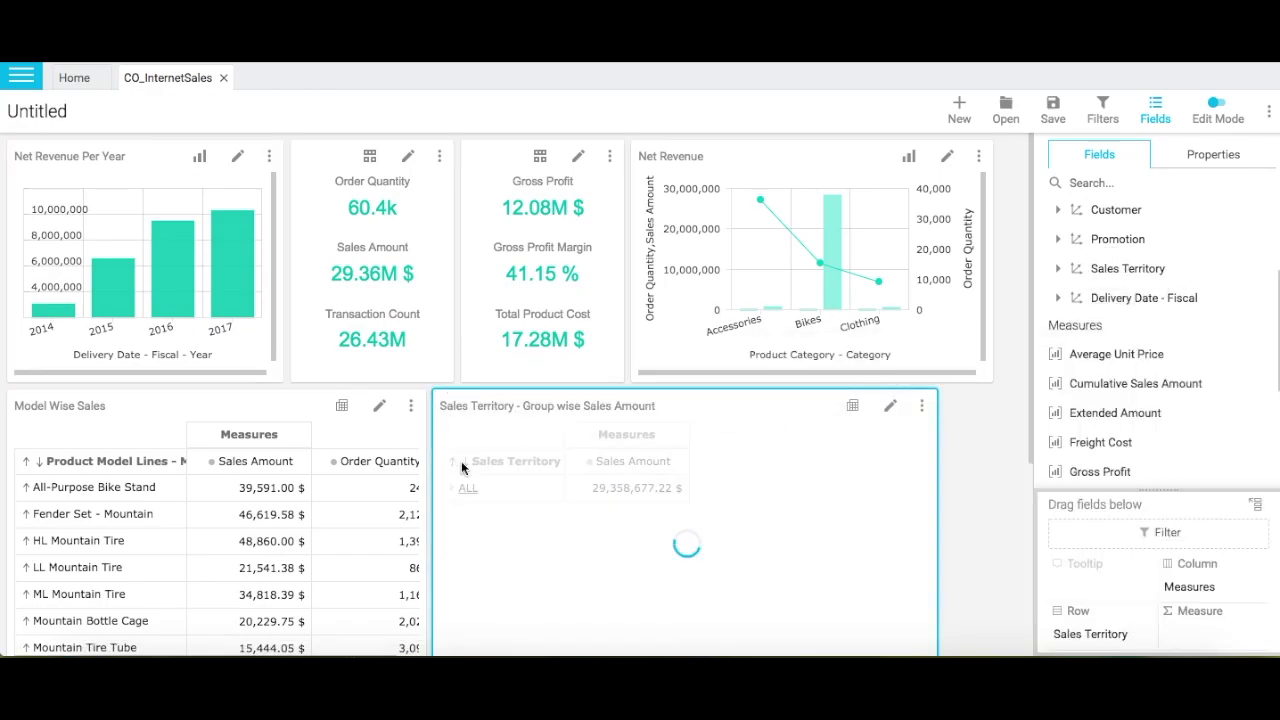
left_click(463, 462)
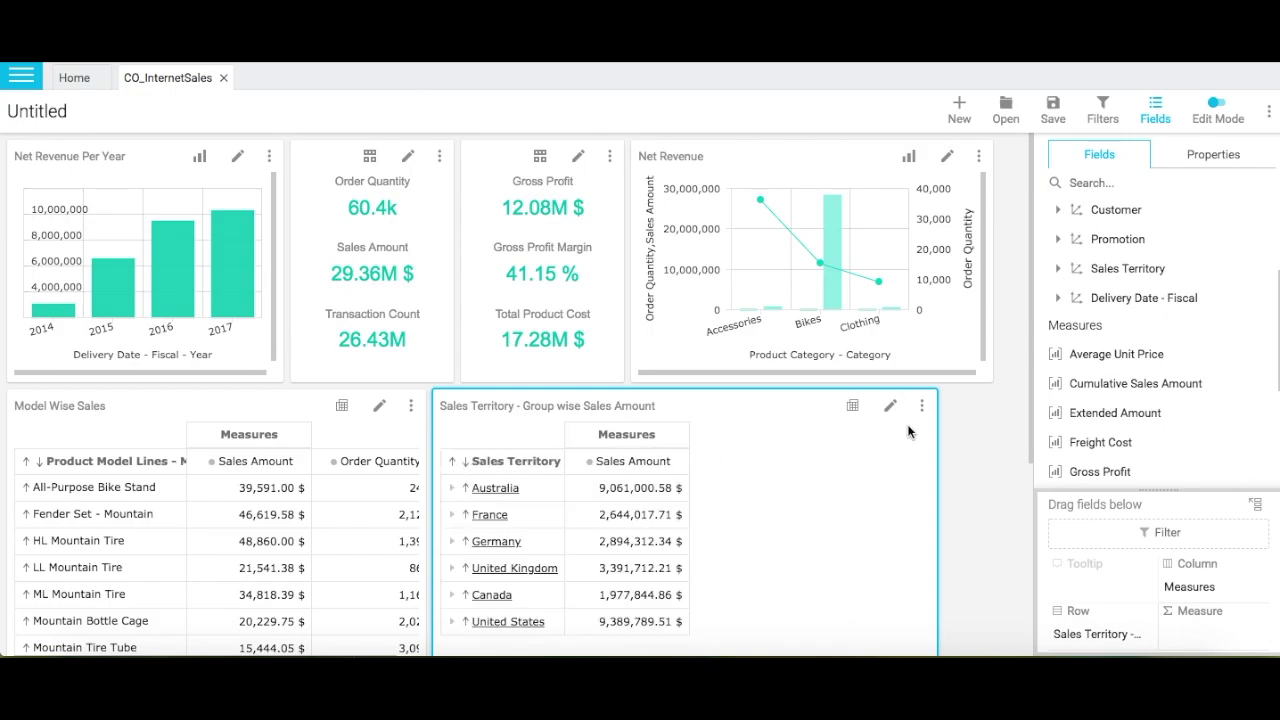
left_click(852, 405)
left_click(1009, 383)
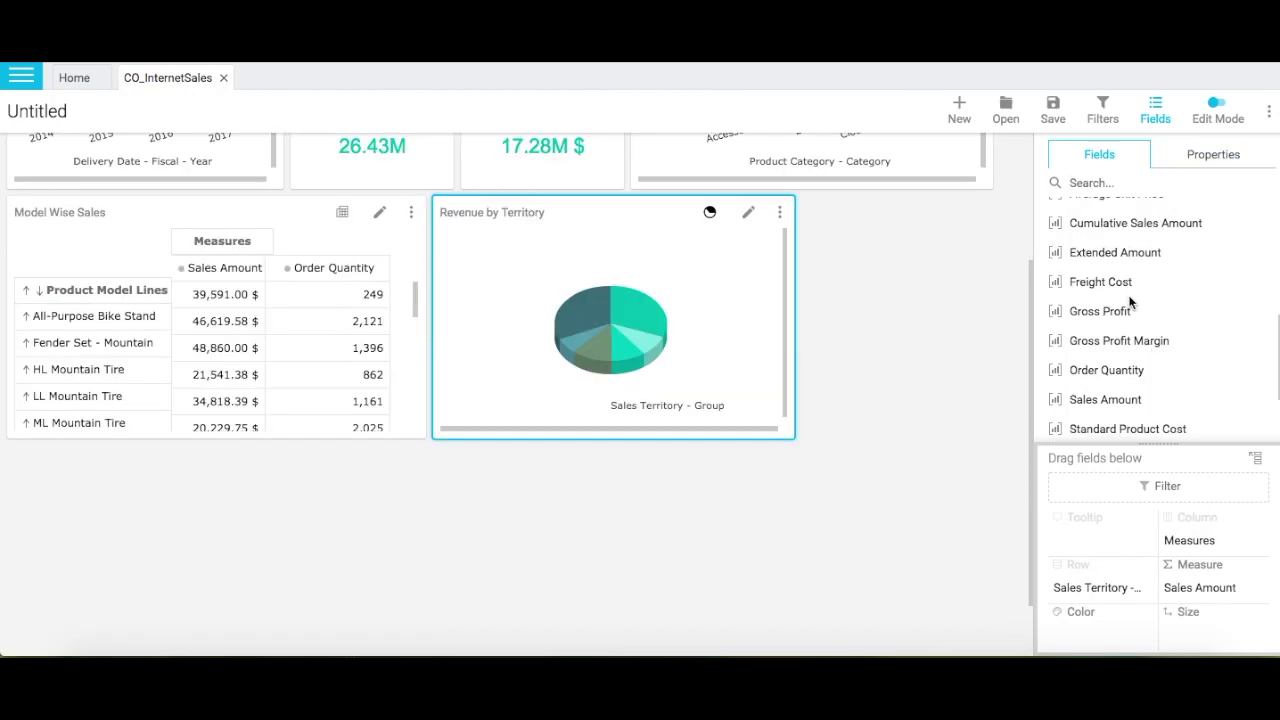
scroll(1143, 325, "up", 5)
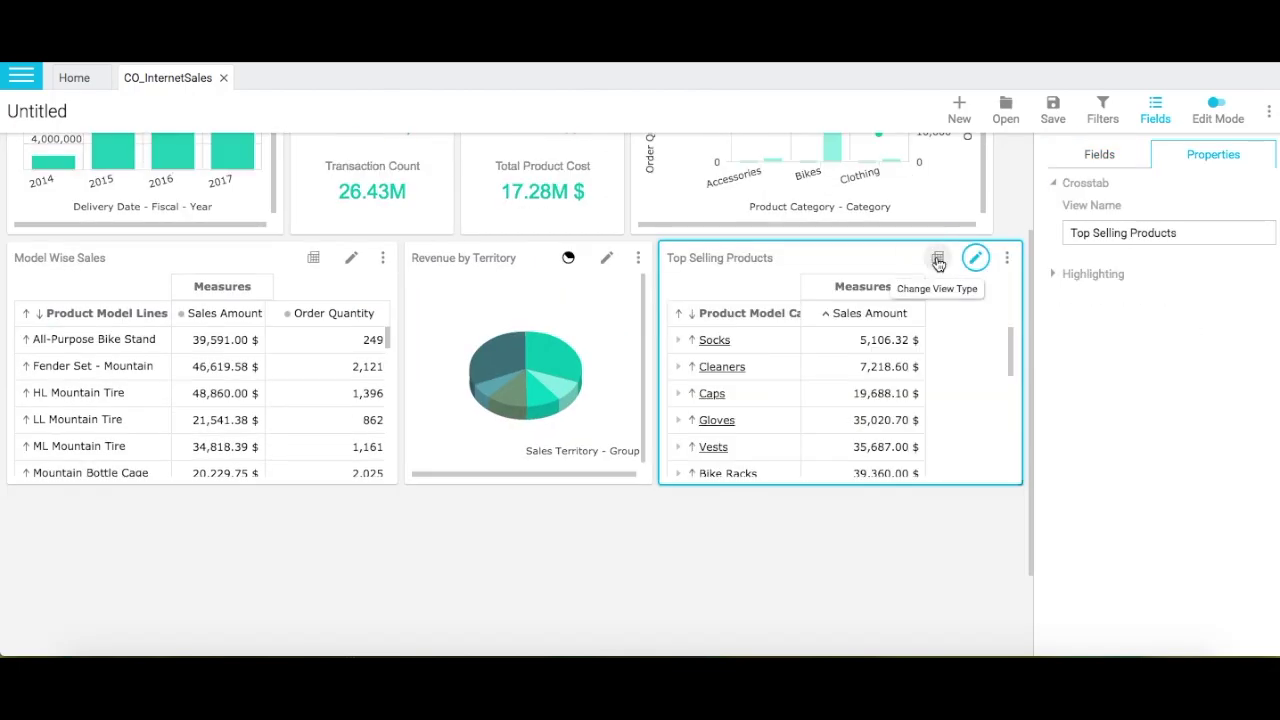
Make Top Selling Products a 2D bar chart with Sort Order set to Sales Amount, Descending.
left_click(933, 257)
mouse_move(968, 250)
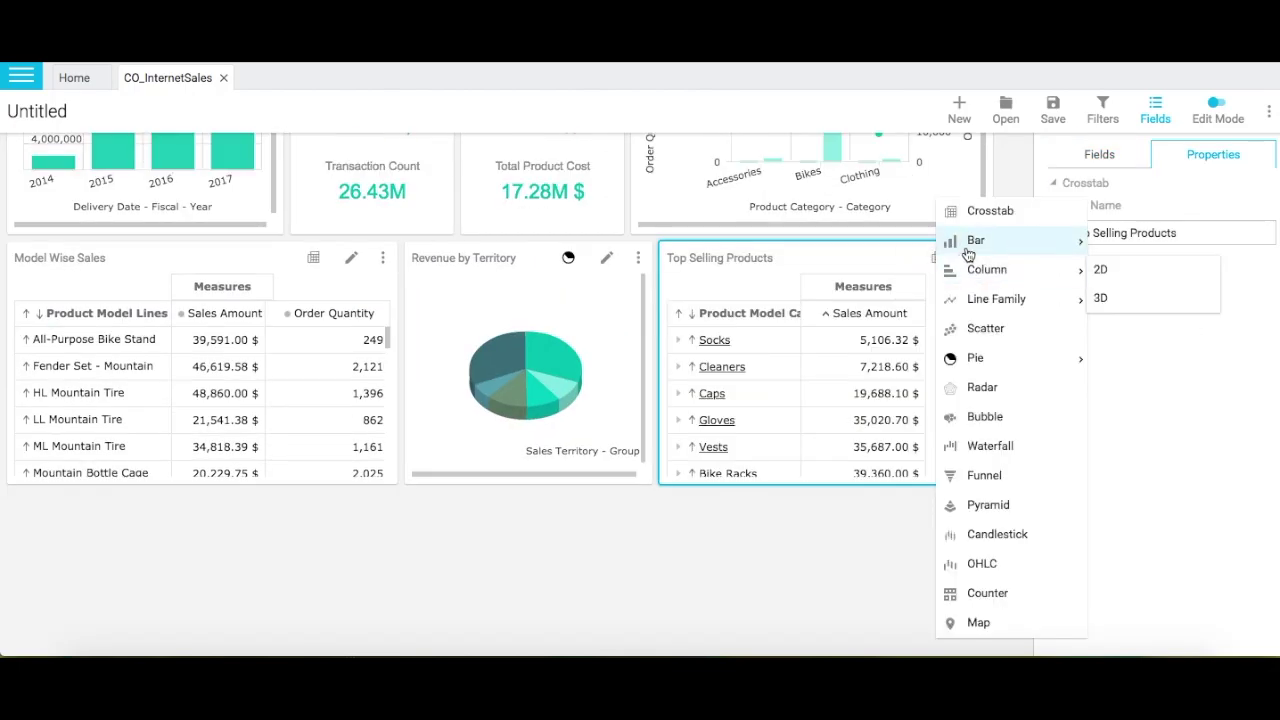
left_click(1107, 270)
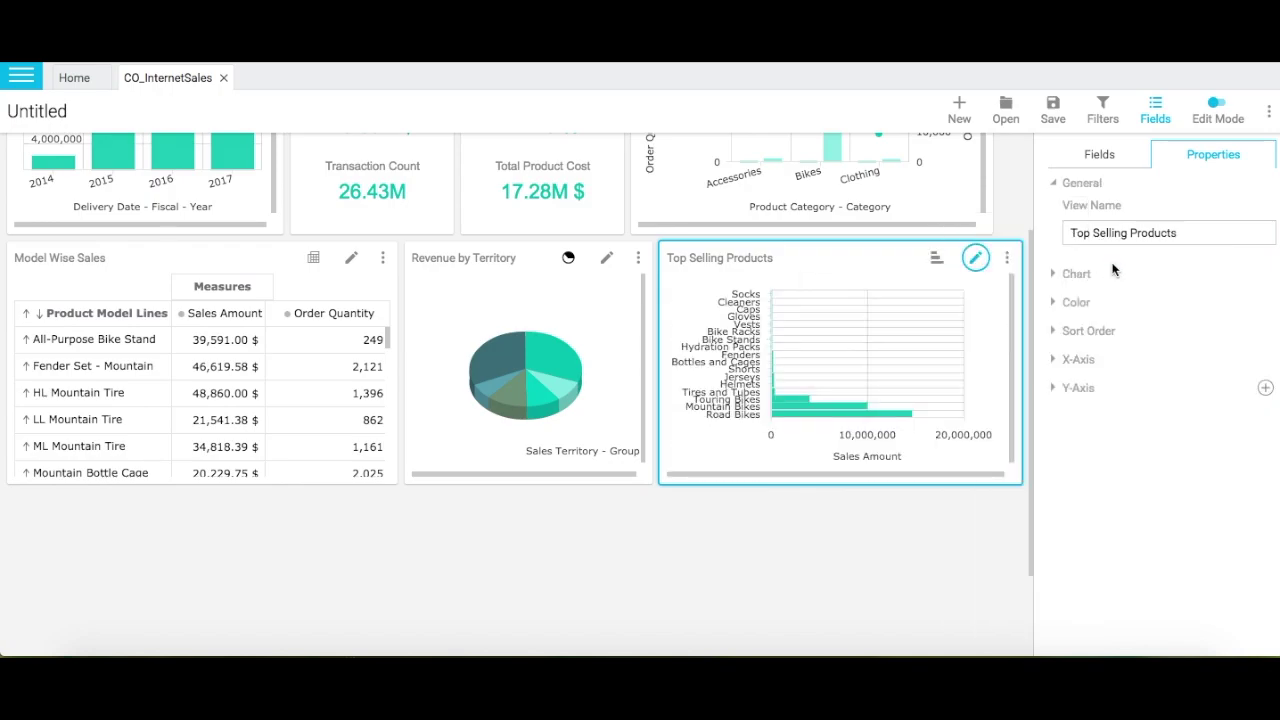
left_click(1062, 332)
left_click(1268, 322)
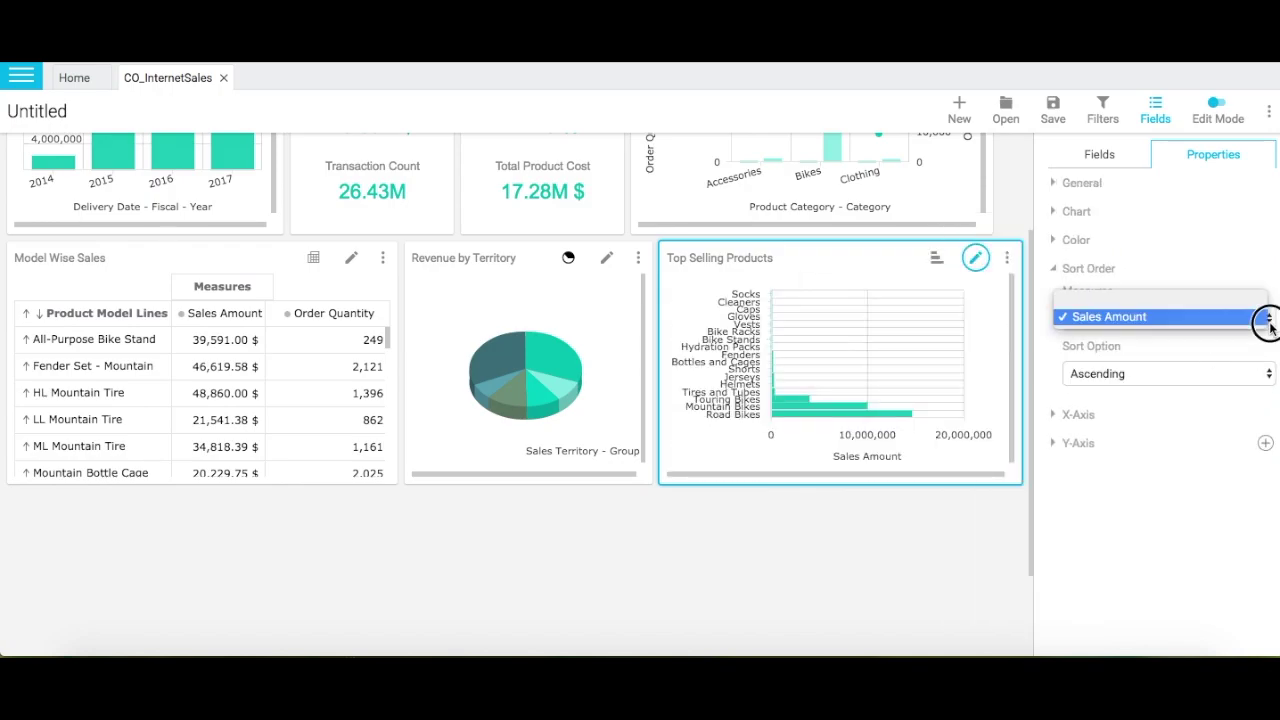
left_click(1266, 318)
left_click(1262, 373)
left_click(1220, 389)
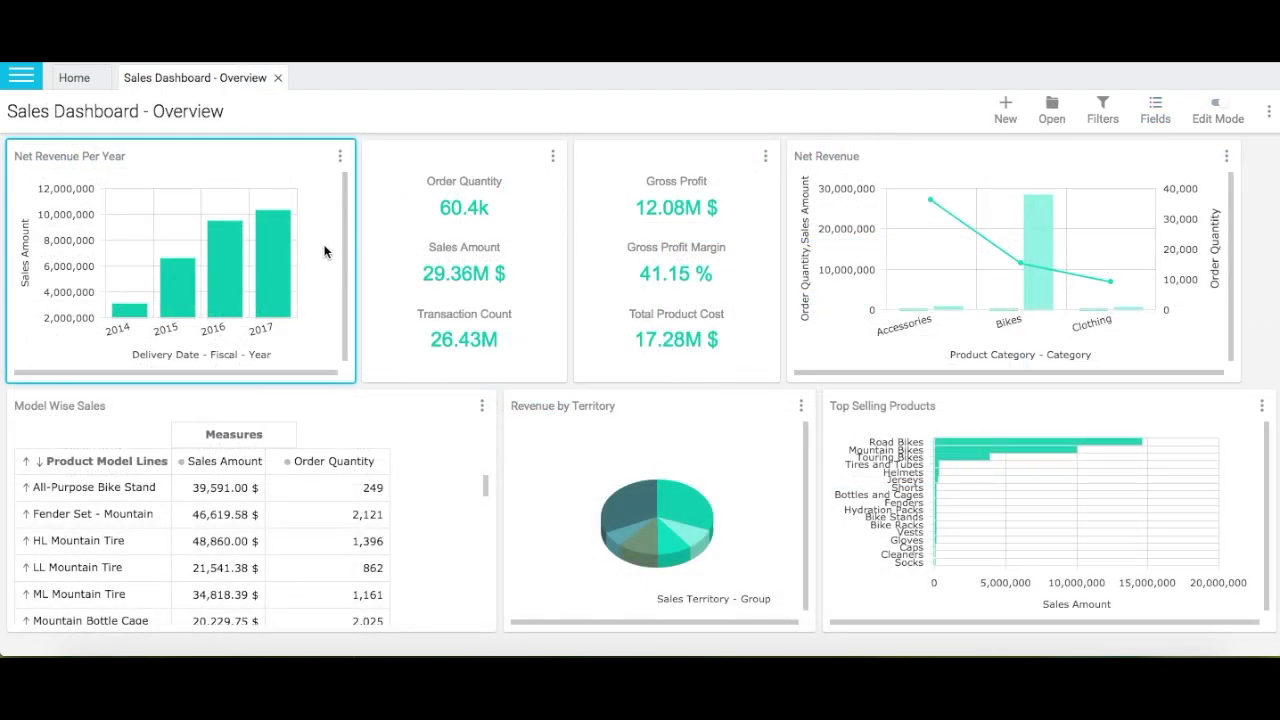
Filter the whole dashboard to 2017 from the Net Revenue Per Year bar, giving Sales Amount 10.29M $.
mouse_move(278, 257)
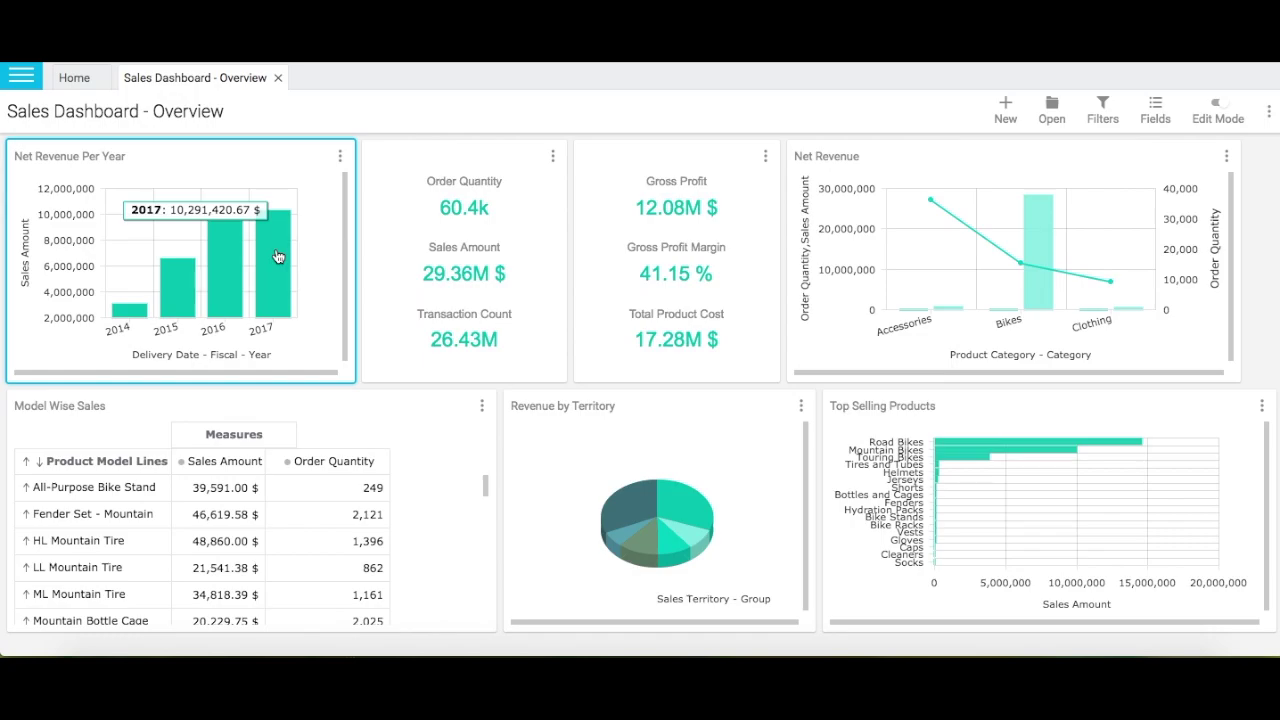
left_click(274, 256)
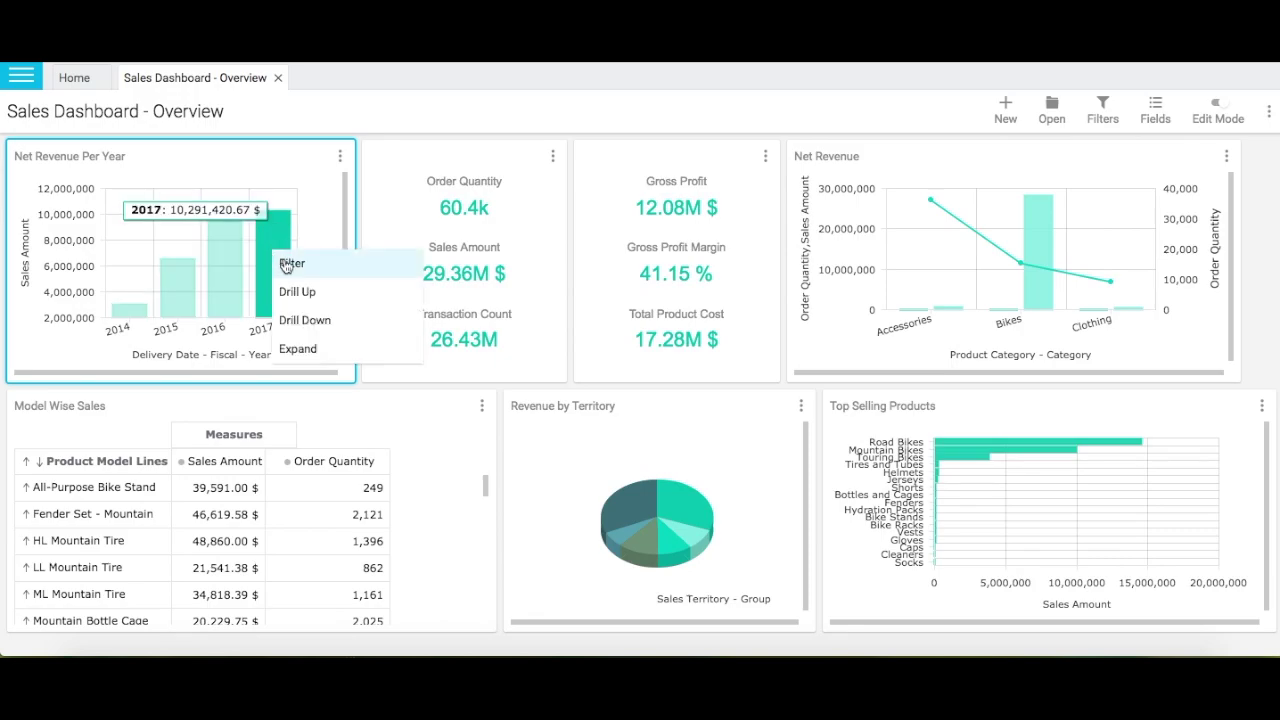
left_click(286, 264)
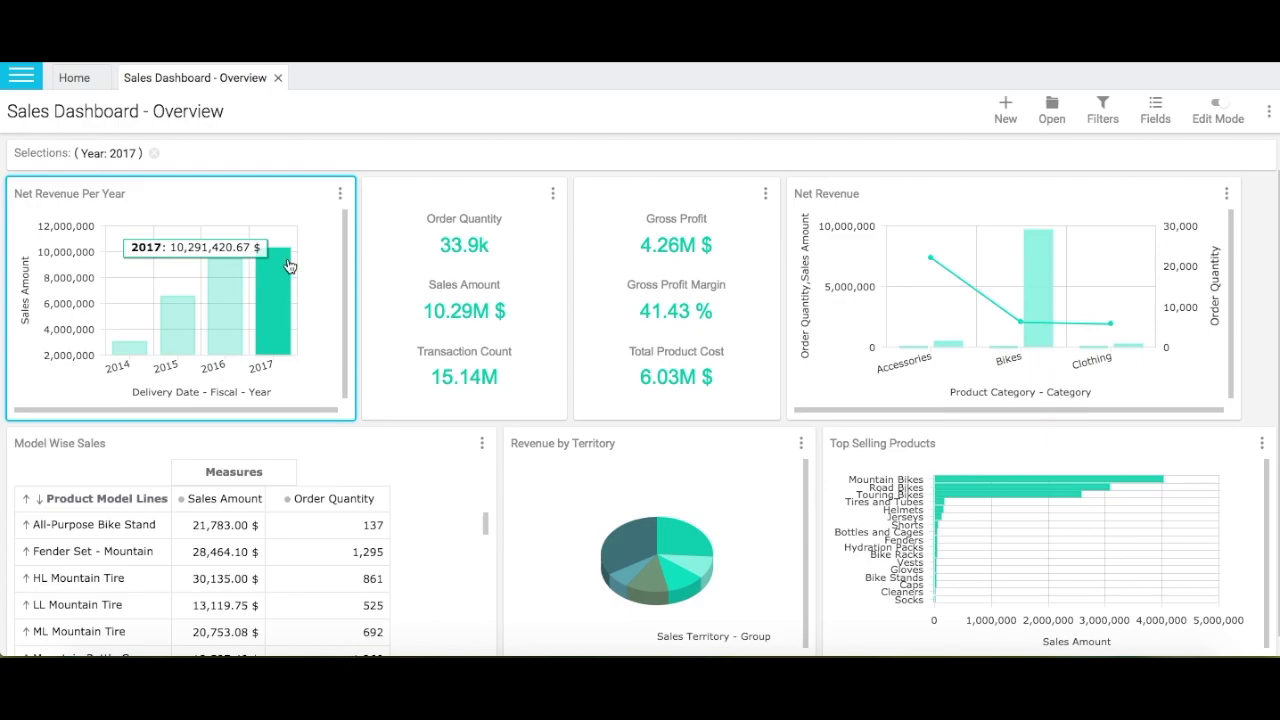
Filter the dashboard to the Australia pie slice, then clear all filters, restoring Sales Amount to 29.36M $.
left_click(679, 537)
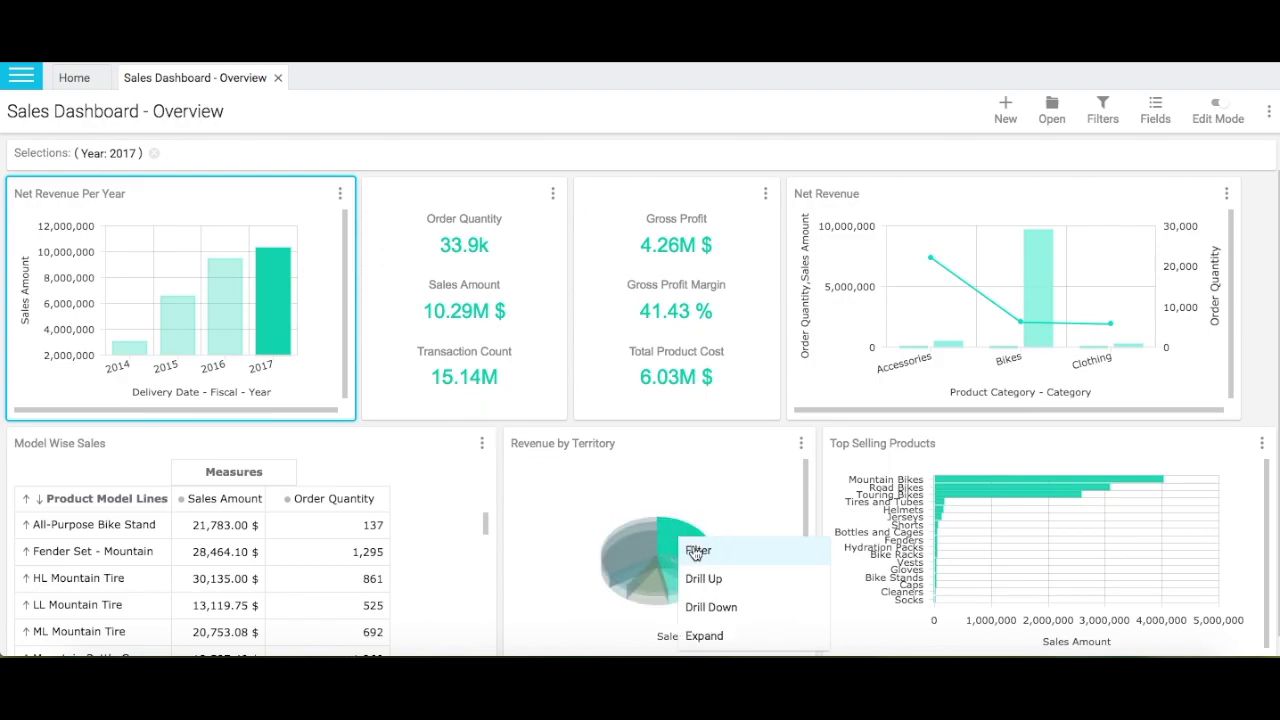
left_click(694, 550)
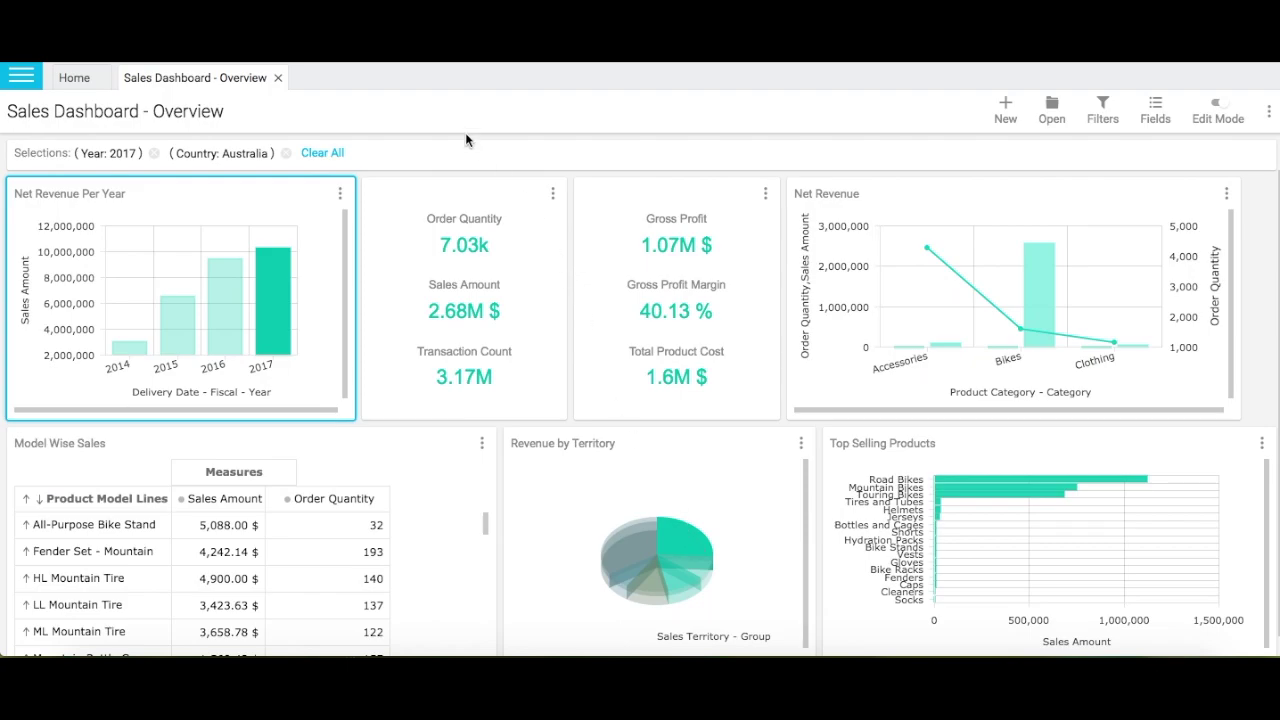
left_click(322, 153)
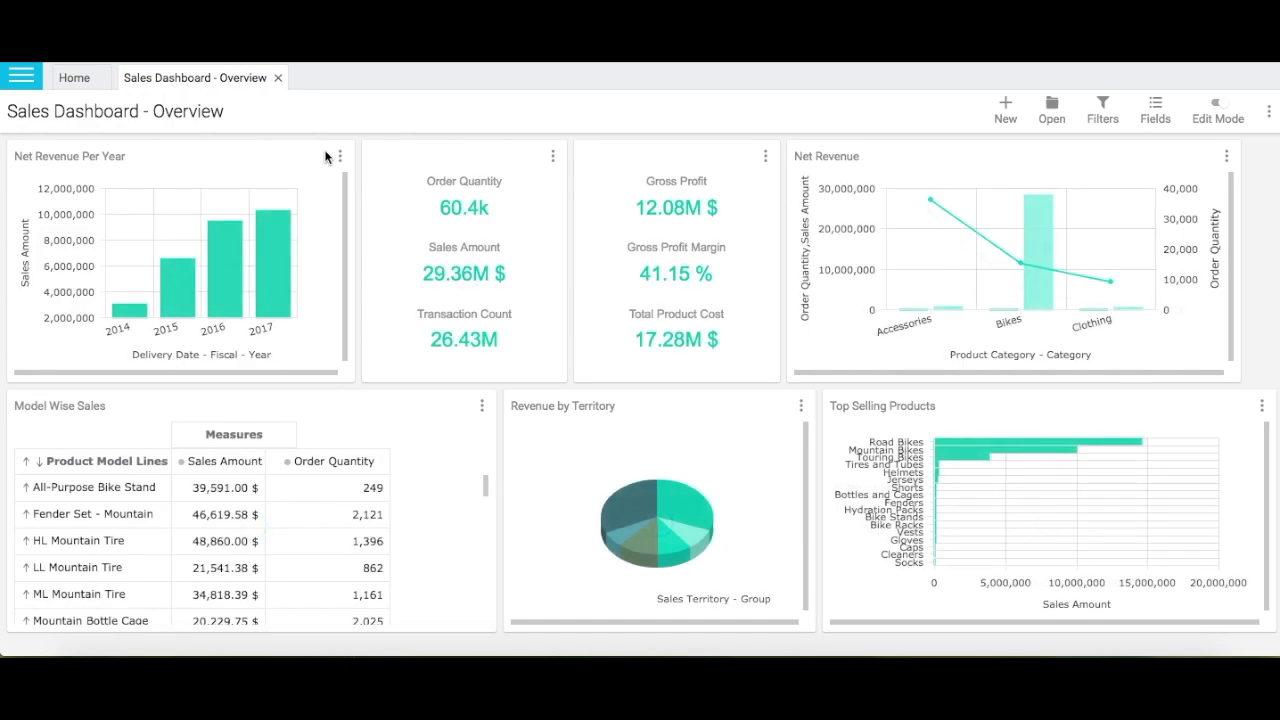